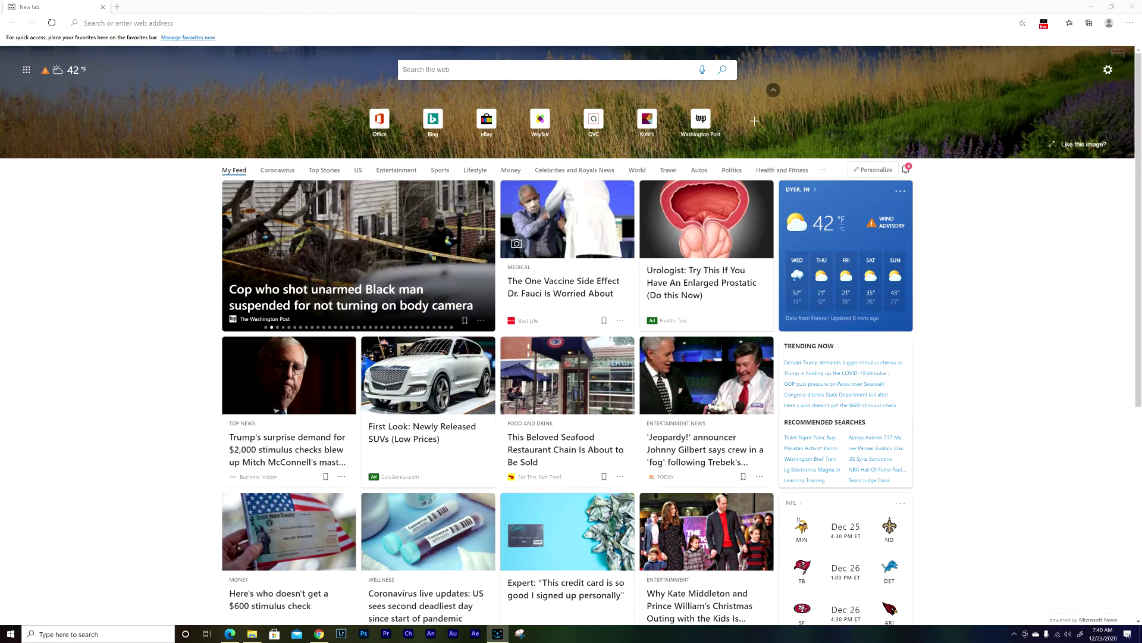
# Search the web for "altspace web projector" and open the help article on using the Web Projector to stream your browser
pyautogui.click(403, 69)
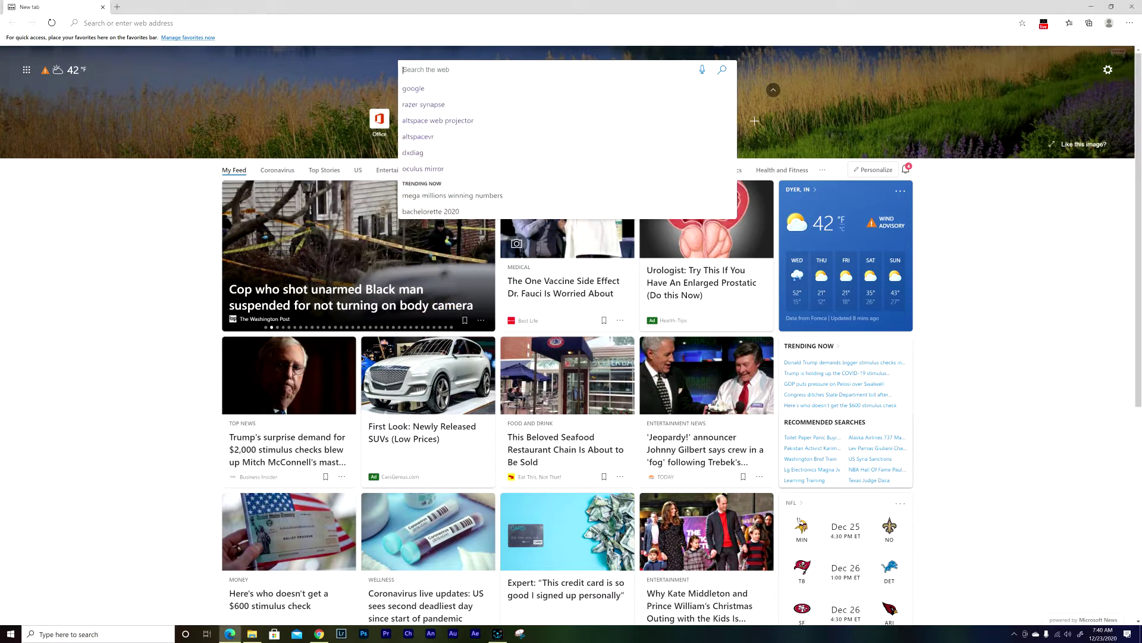
pyautogui.click(432, 122)
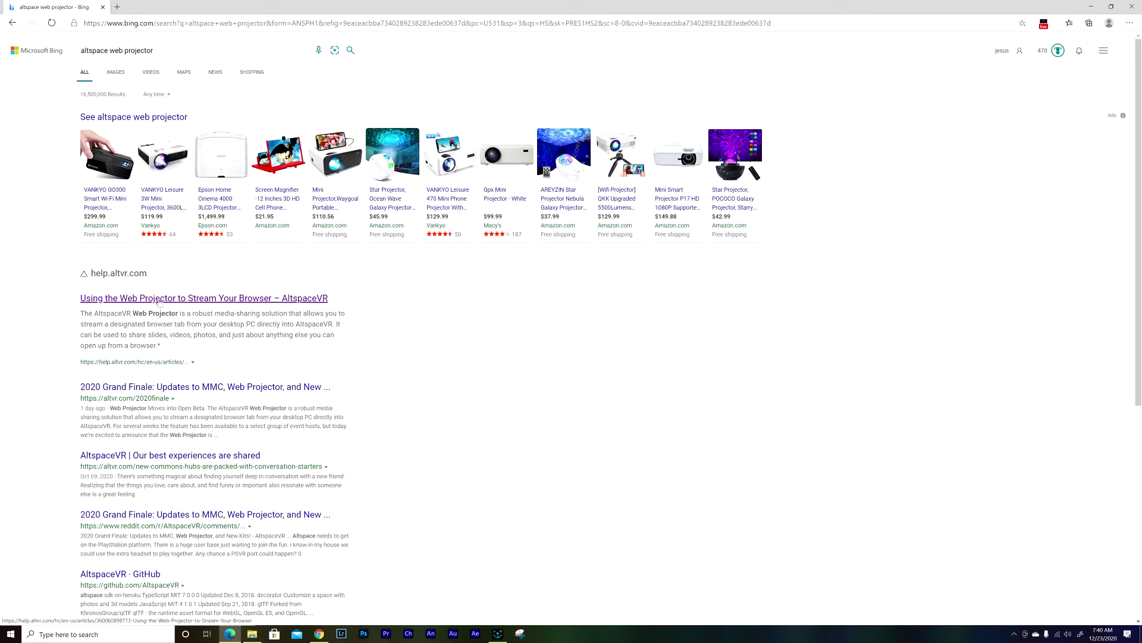
pyautogui.click(160, 299)
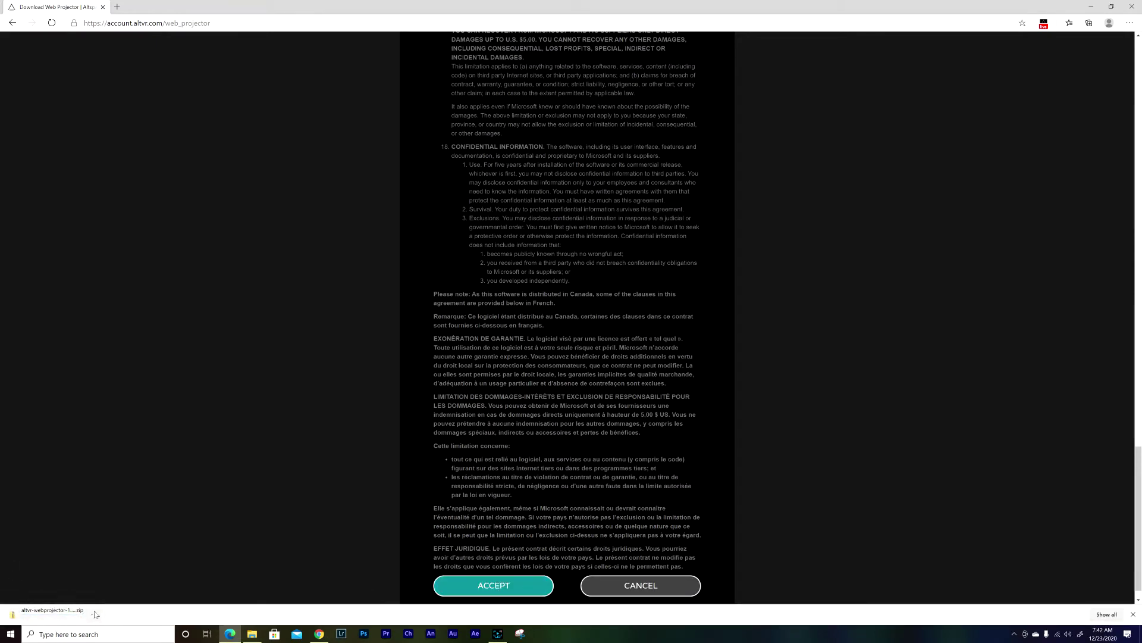
# Show the downloaded altvr-webprojector-1.0.5.zip in its folder and extract all its files to the default destination
pyautogui.click(94, 614)
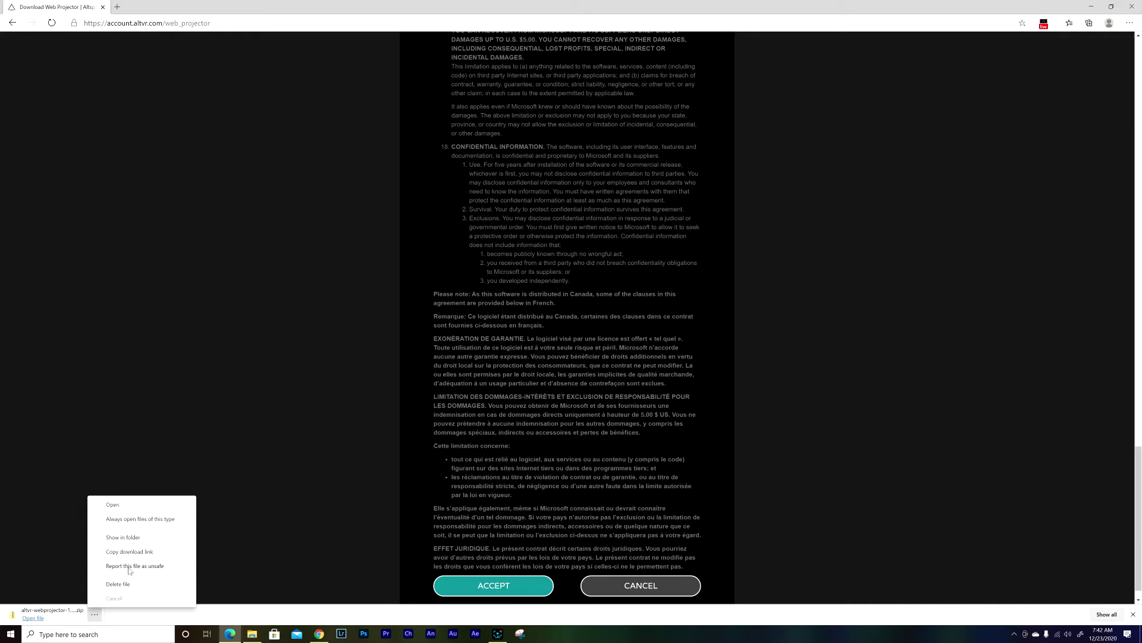
pyautogui.click(122, 537)
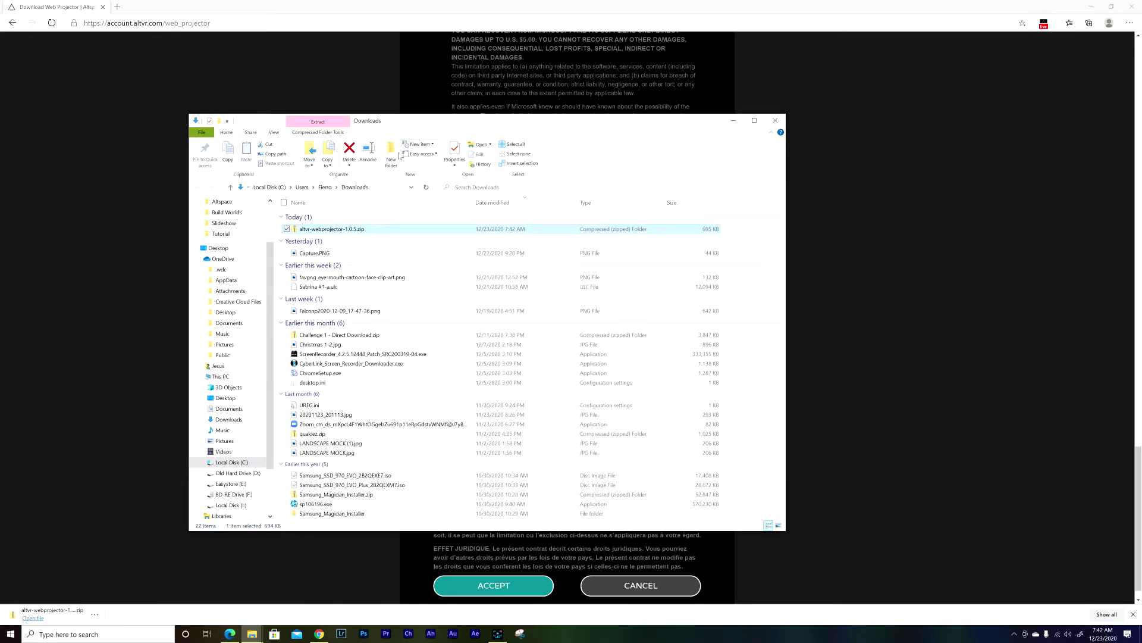
pyautogui.rightClick(315, 231)
pyautogui.click(220, 267)
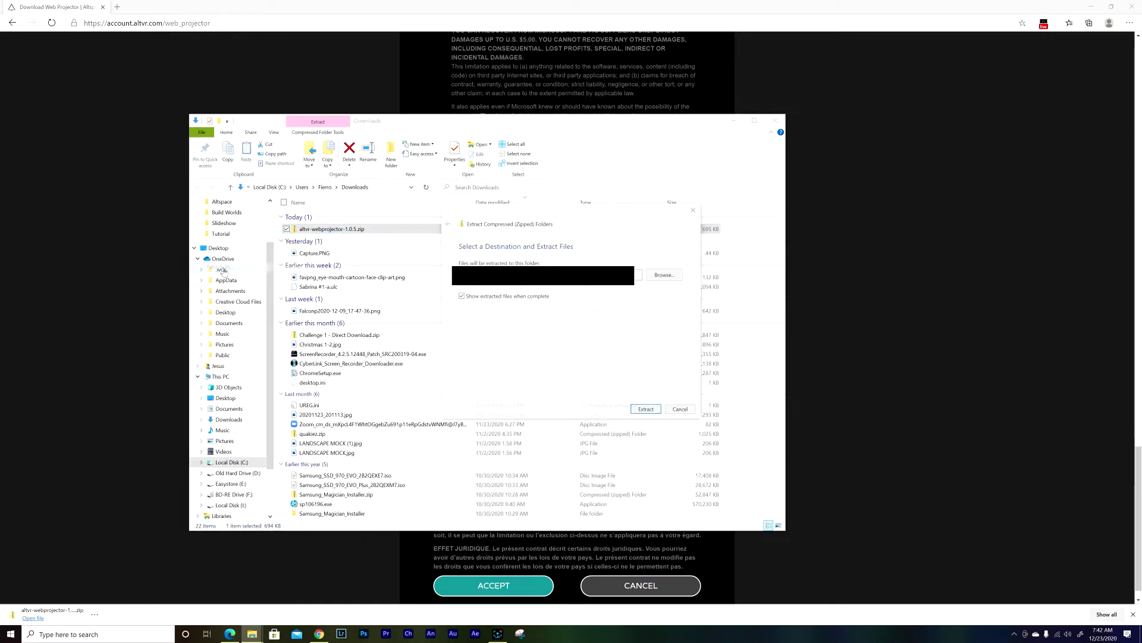
pyautogui.click(644, 413)
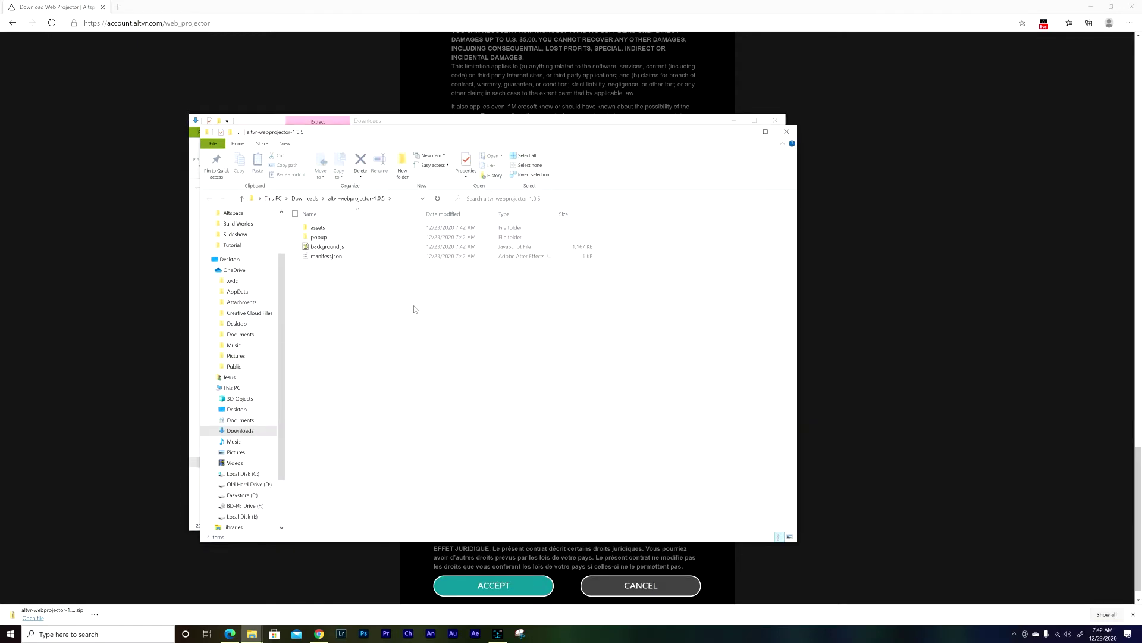
# Close the original Downloads window, go up from the extracted folder to Downloads, and move that window off the browser
pyautogui.click(773, 121)
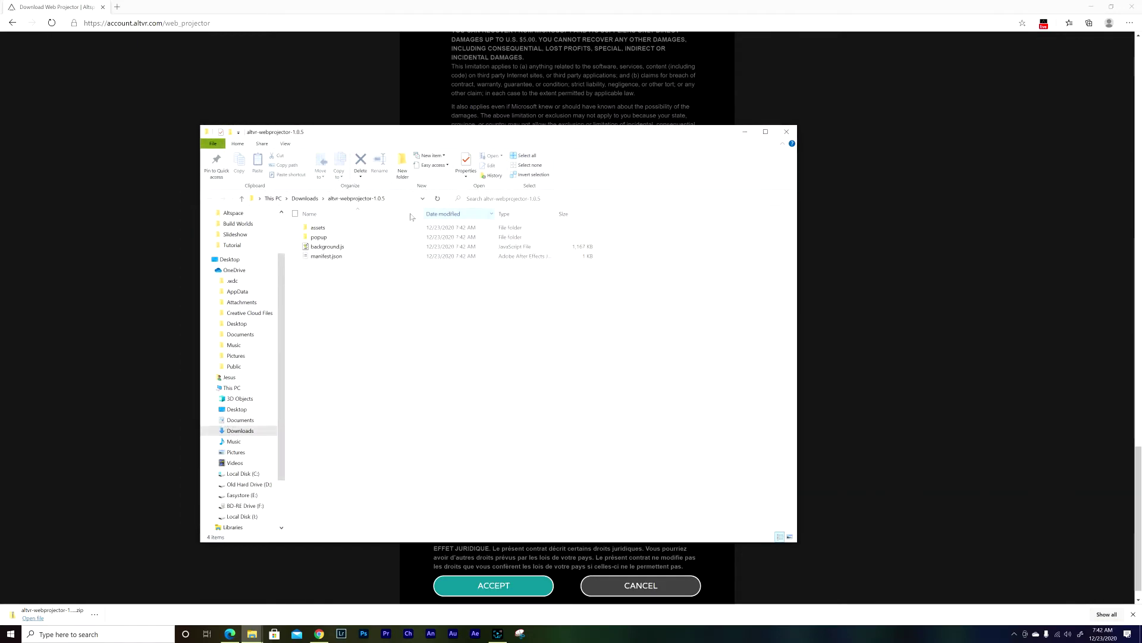
pyautogui.click(241, 200)
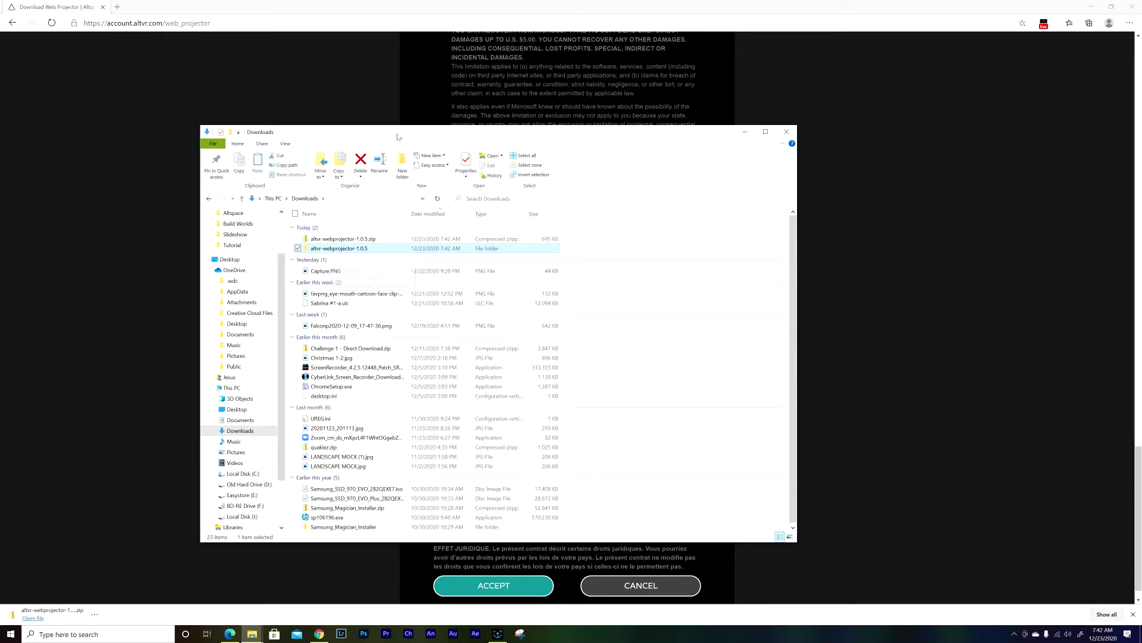
pyautogui.moveTo(417, 131); pyautogui.dragTo(1141, 298)
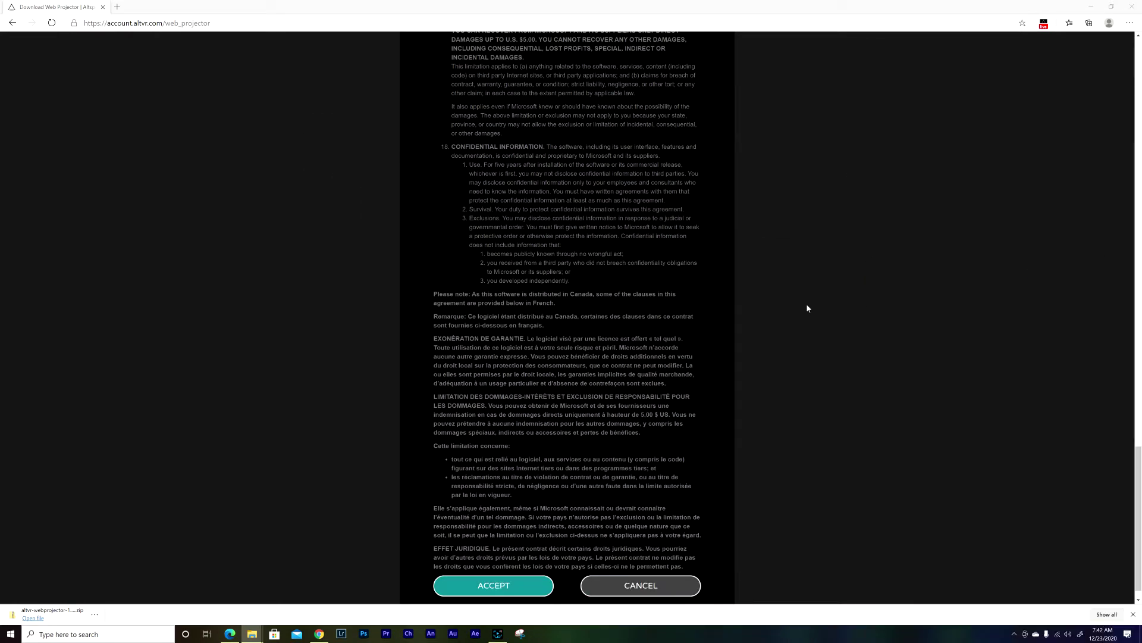
pyautogui.click(184, 563)
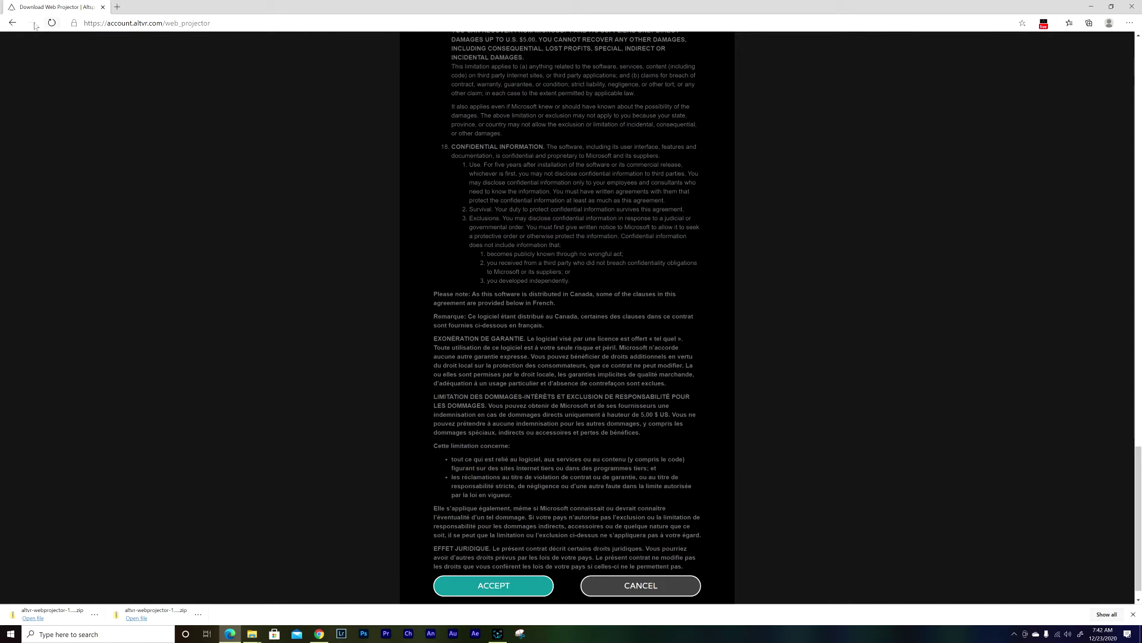
# Return to the Web Projector help article and open the browser's extensions page
pyautogui.click(12, 23)
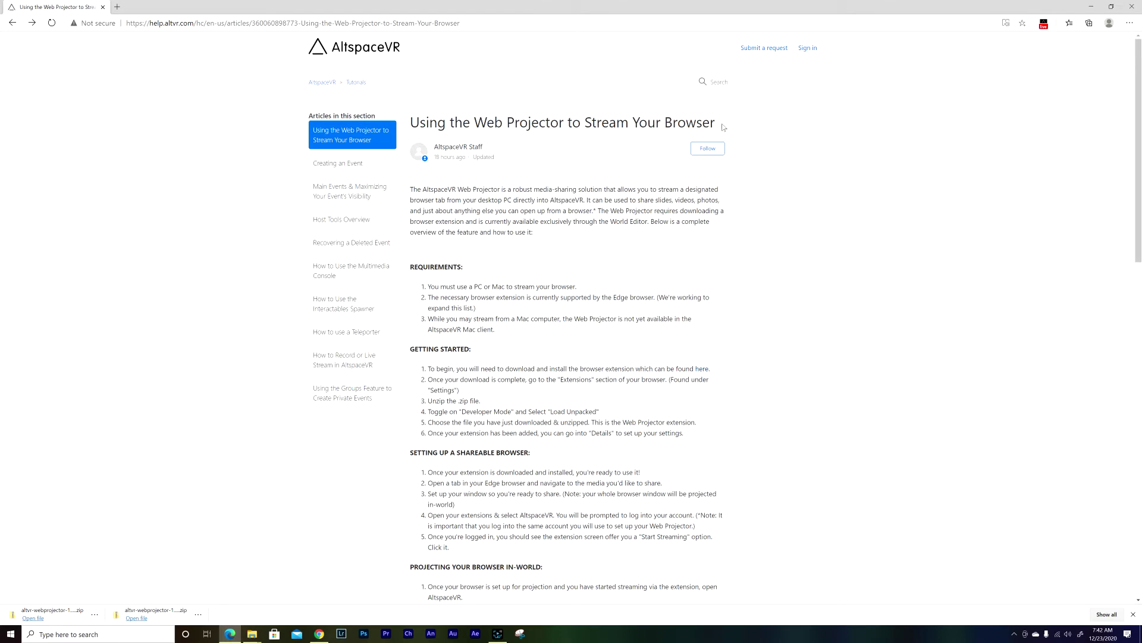
pyautogui.click(1131, 23)
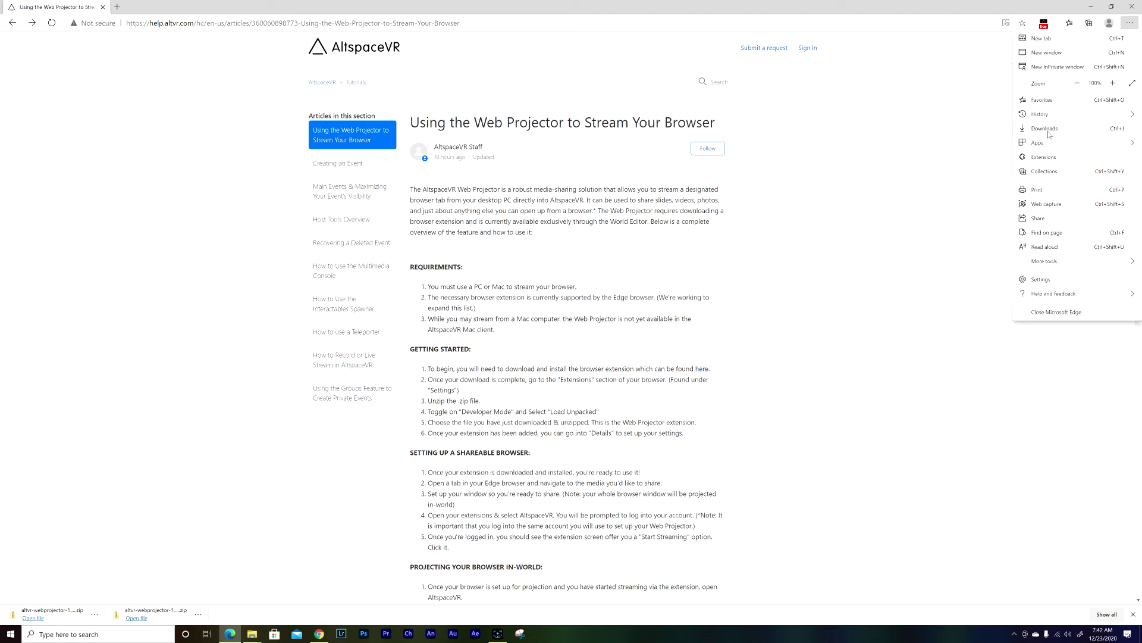
pyautogui.click(1041, 157)
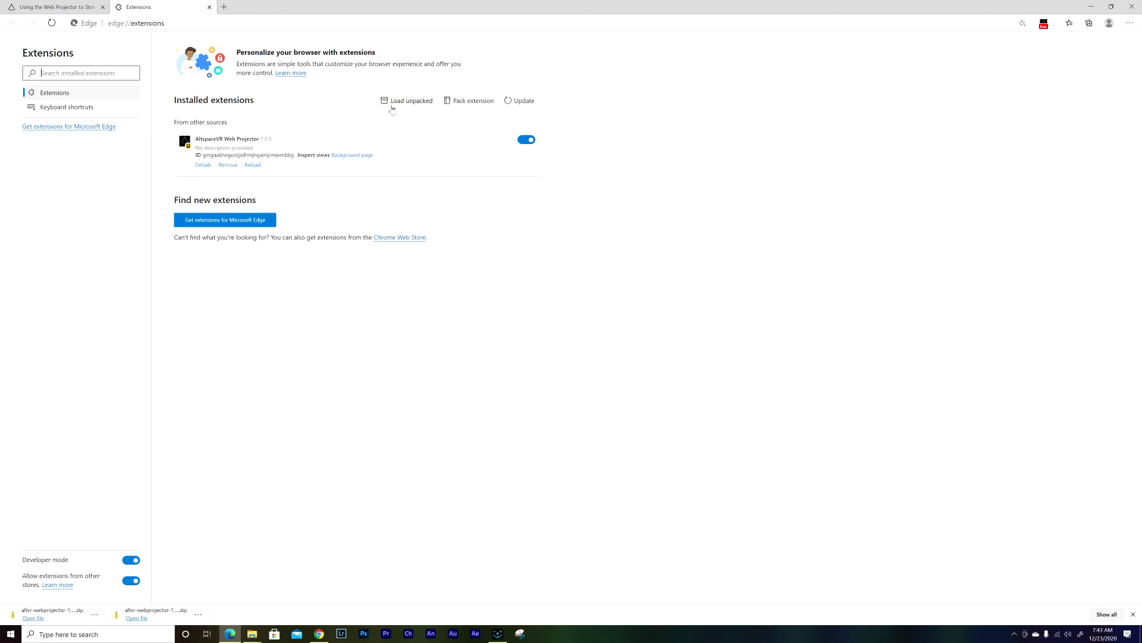
# Try to load the unpacked extension by browsing to the Unity folder, cancel the selection, and close the extensions page
pyautogui.click(426, 103)
pyautogui.click(410, 101)
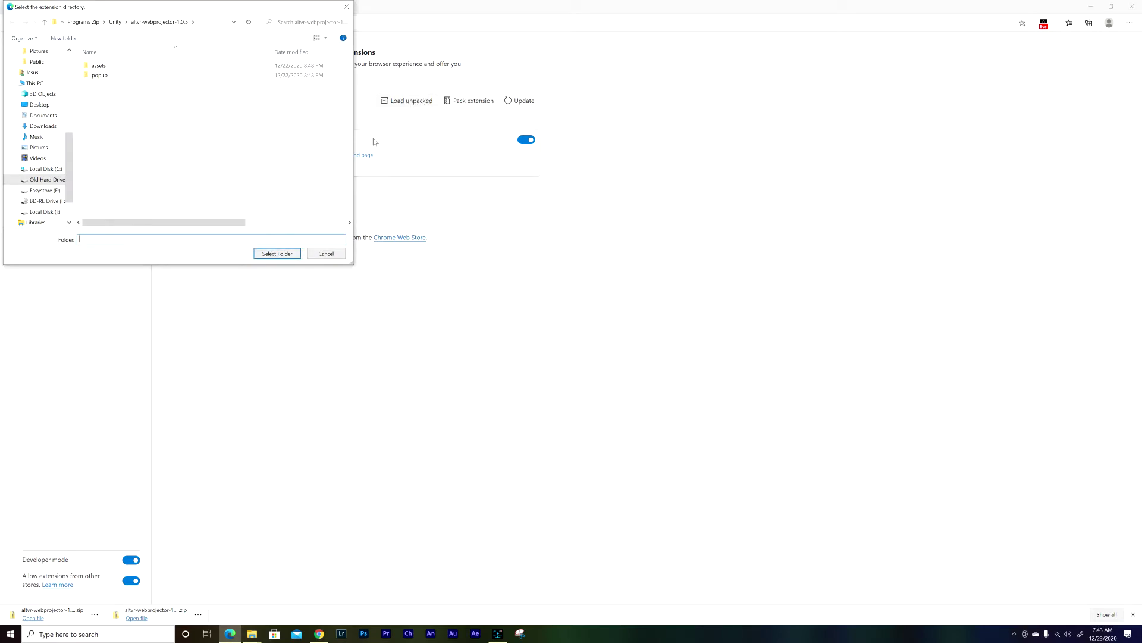
pyautogui.click(44, 22)
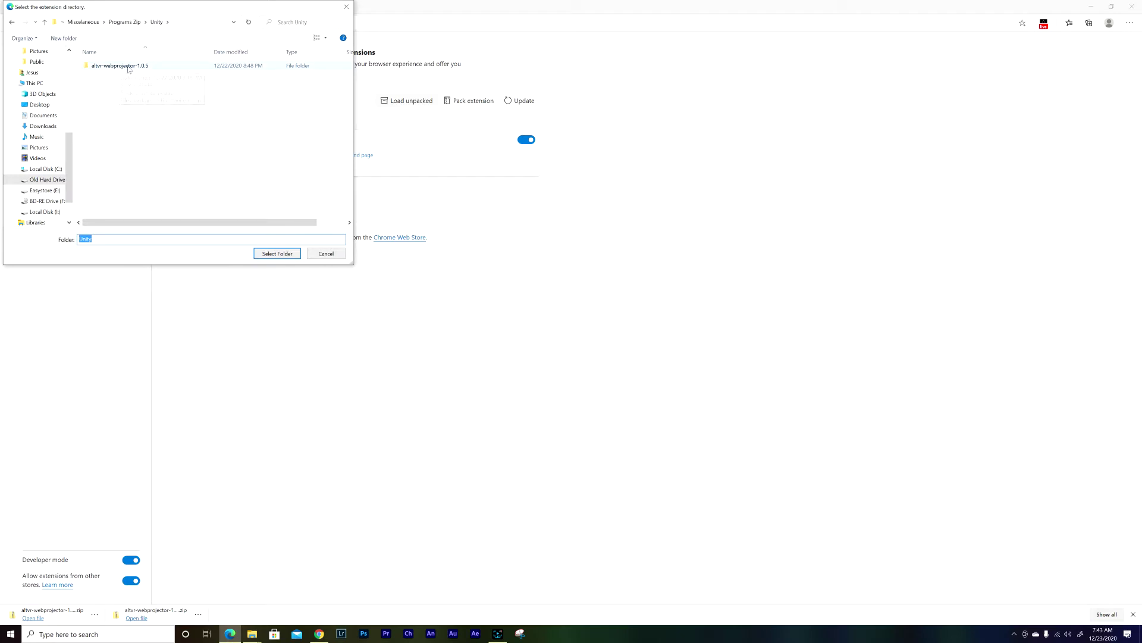
pyautogui.click(326, 254)
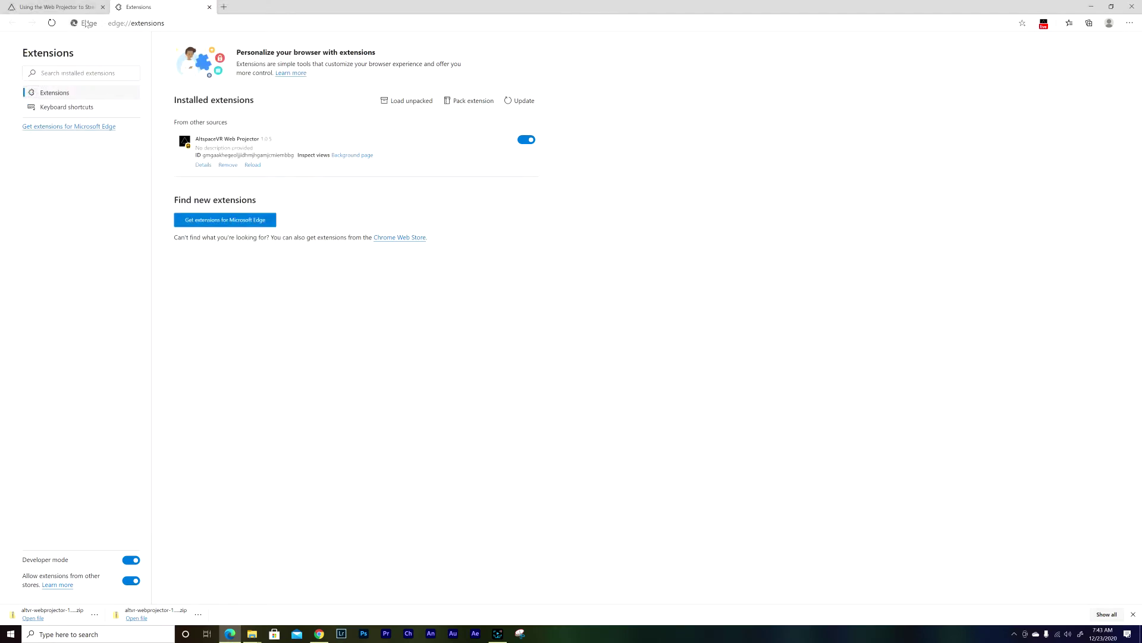
pyautogui.click(209, 7)
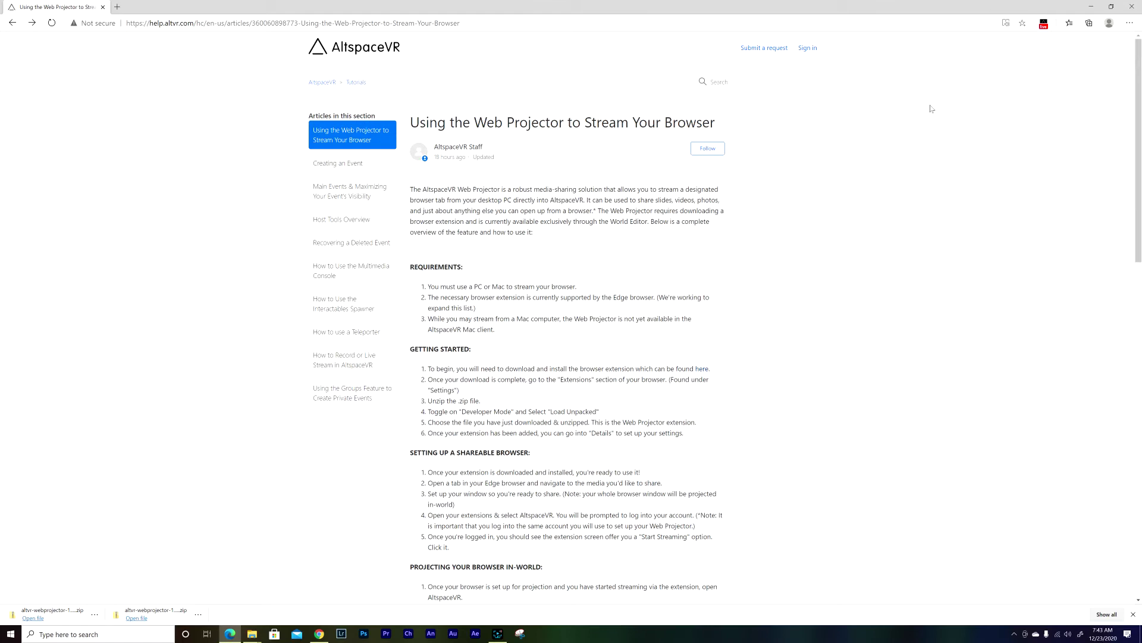
# Examine the AltspaceVR WebProjector extension's streaming, source and video quality options from the help page and a new tab
pyautogui.click(1044, 24)
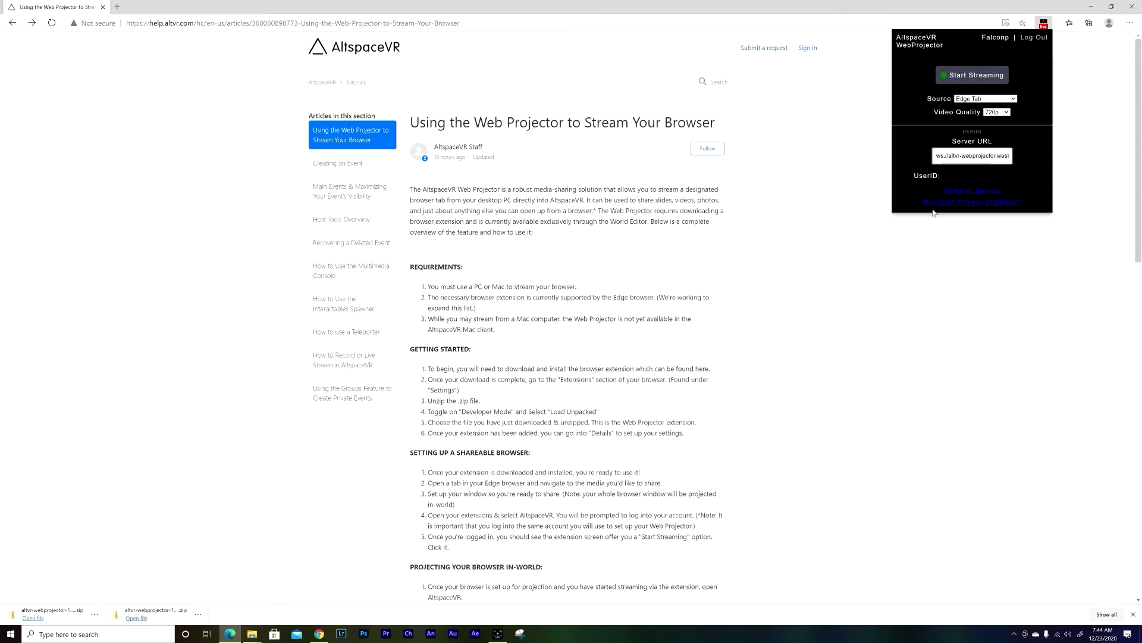
pyautogui.click(814, 195)
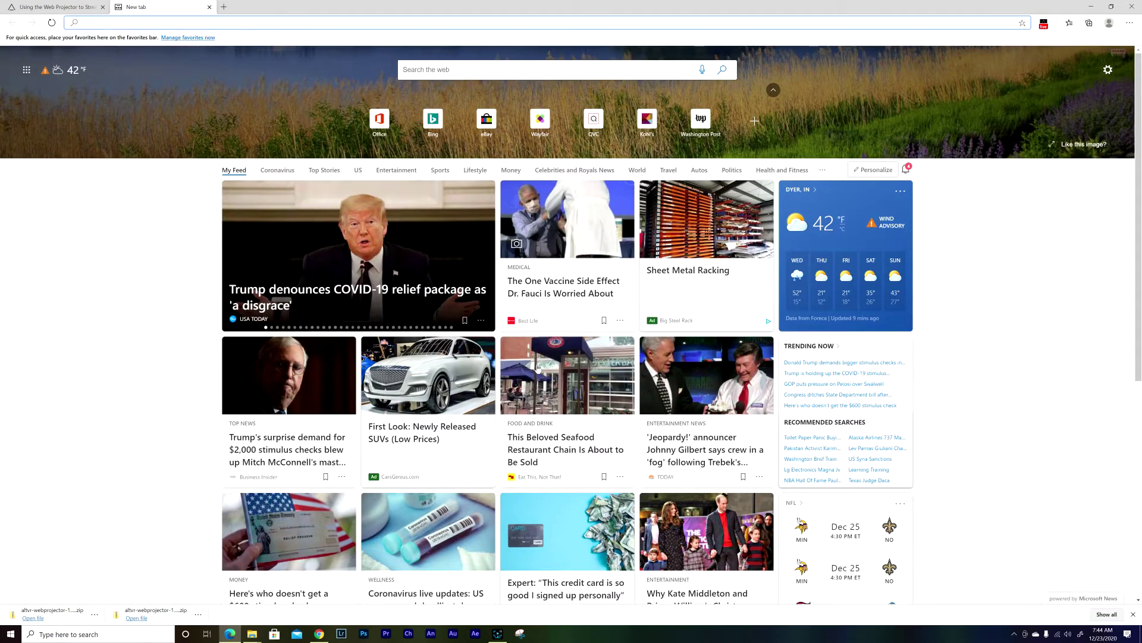
pyautogui.click(1043, 23)
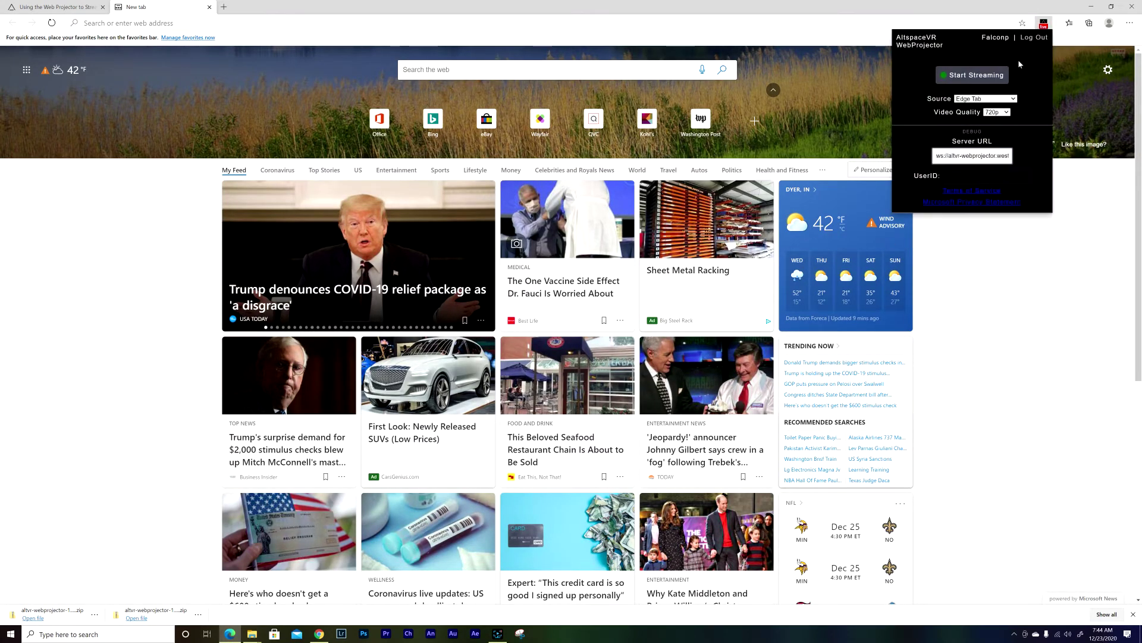
pyautogui.click(1063, 375)
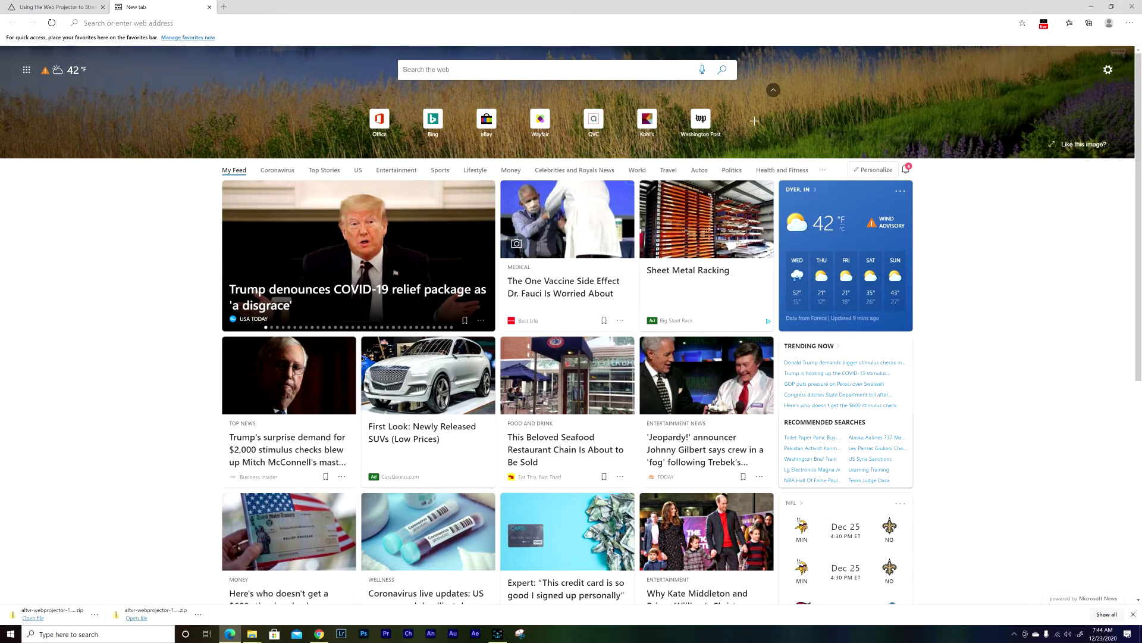
# Open the Alt Presentation Google Slides in the new tab and start streaming it with the AltspaceVR WebProjector extension
pyautogui.hotkey('alt', 'Tab')
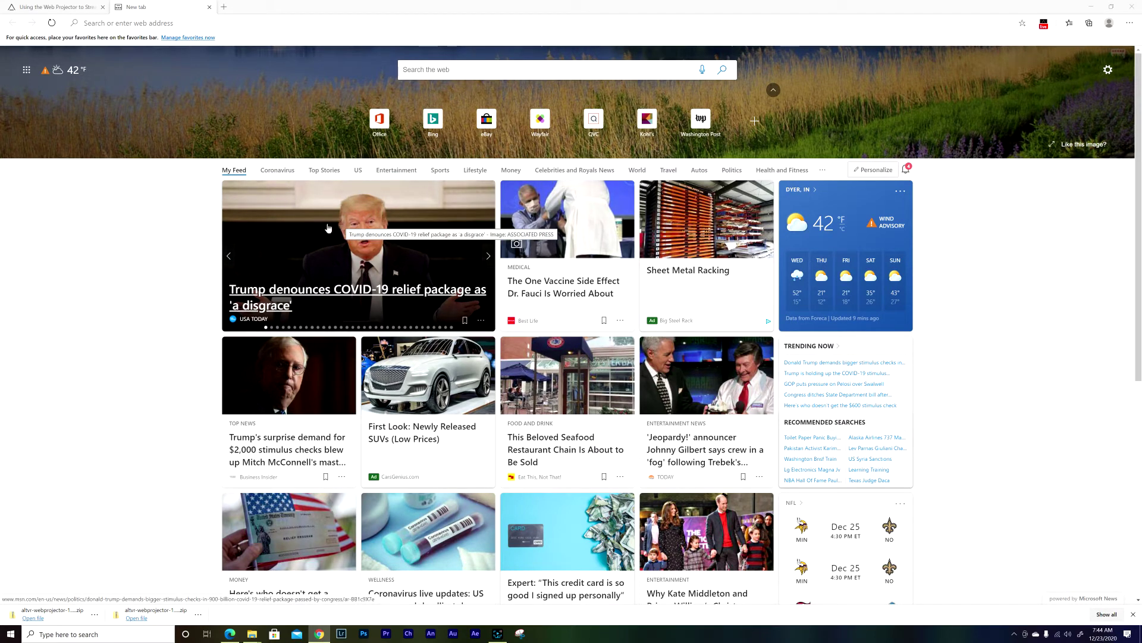
pyautogui.hotkey('alt', 'Tab')
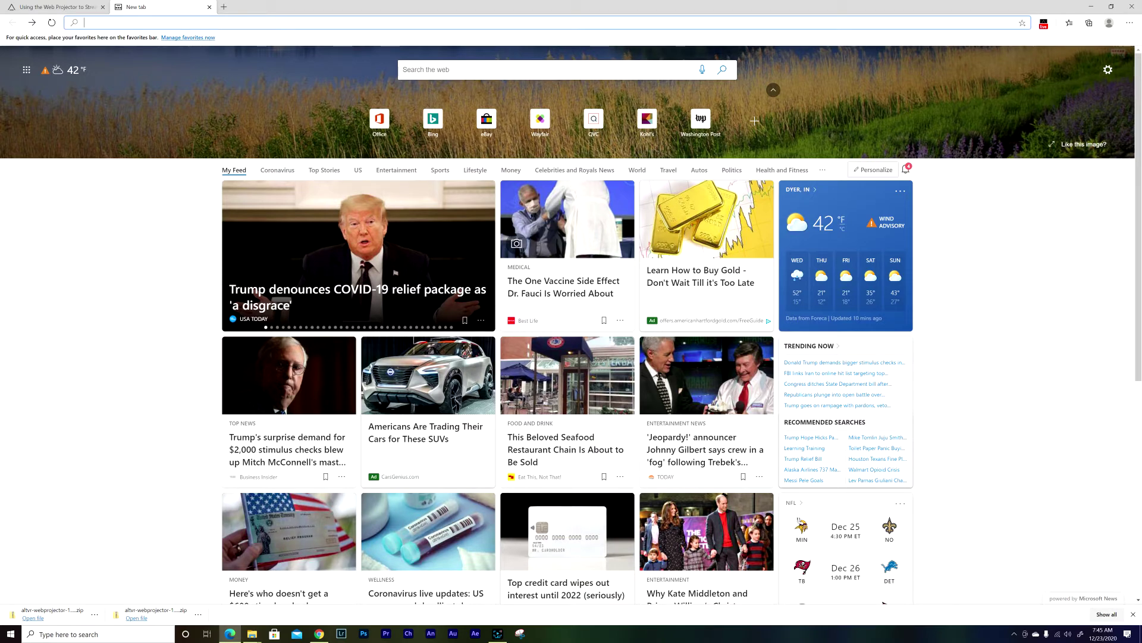
pyautogui.click(84, 22)
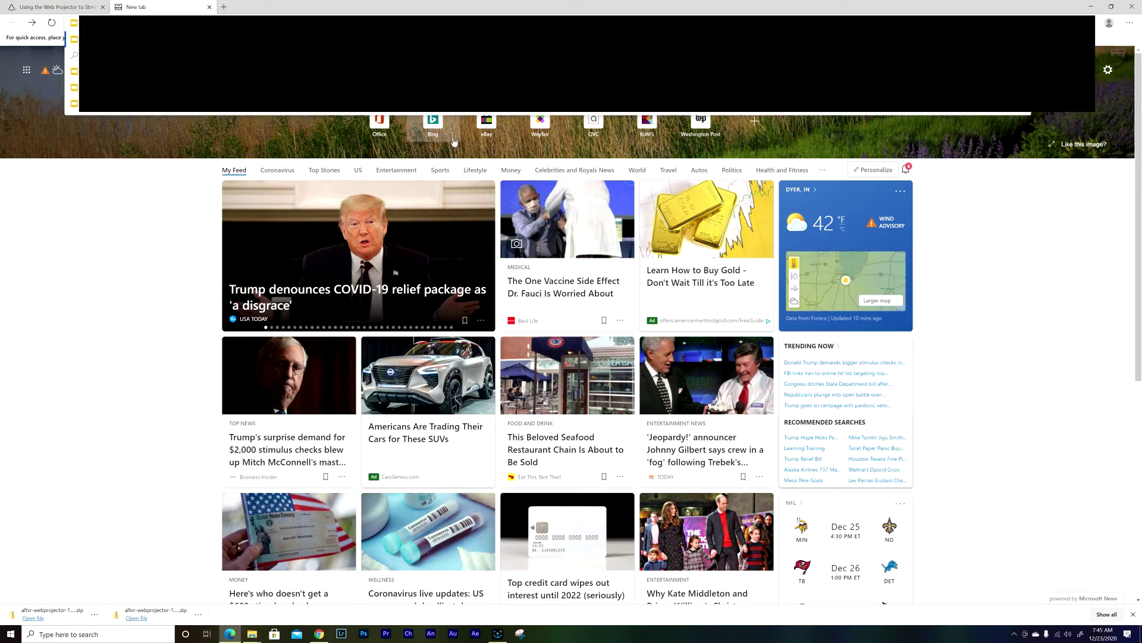
pyautogui.press('Return')
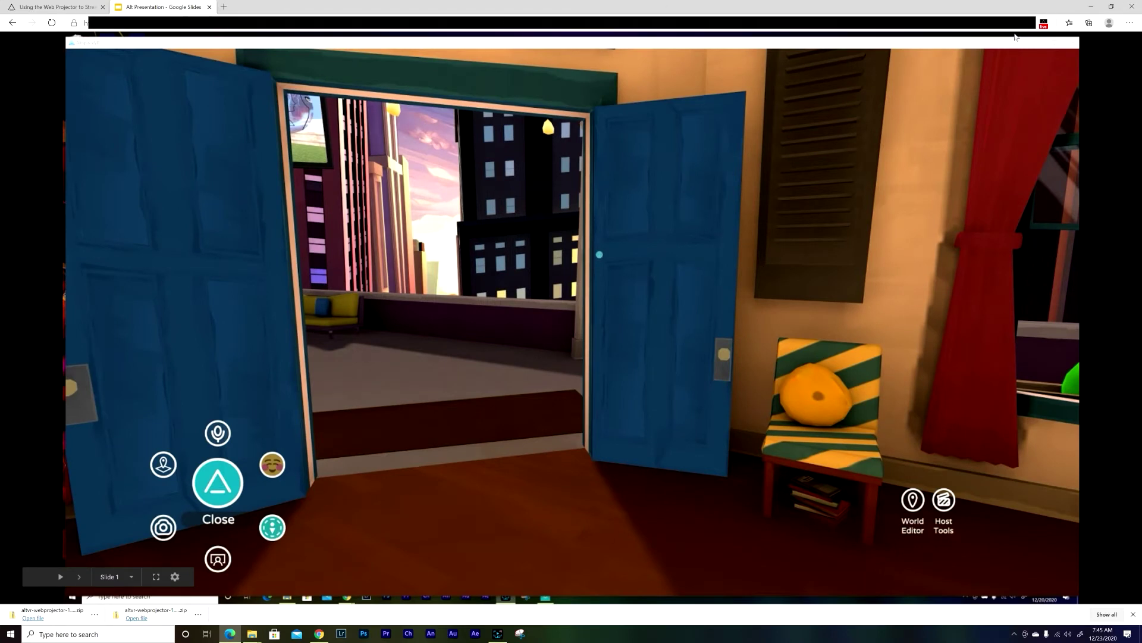
pyautogui.click(1044, 24)
pyautogui.click(985, 70)
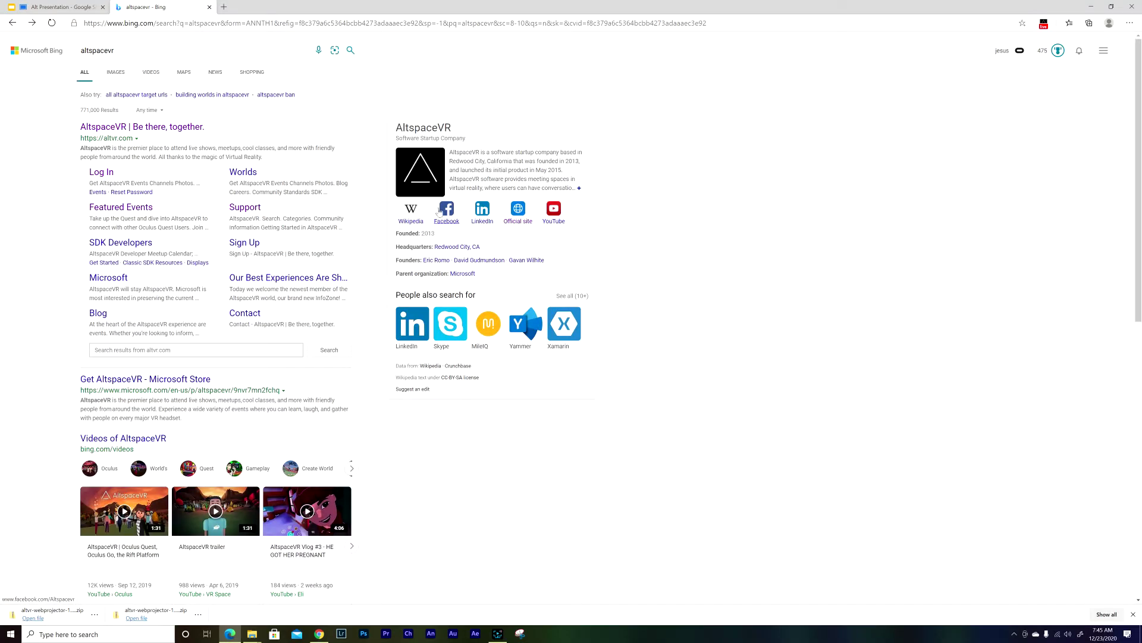
# Open the AltspaceVR website from the search results, log in, and go to My Worlds
pyautogui.click(143, 129)
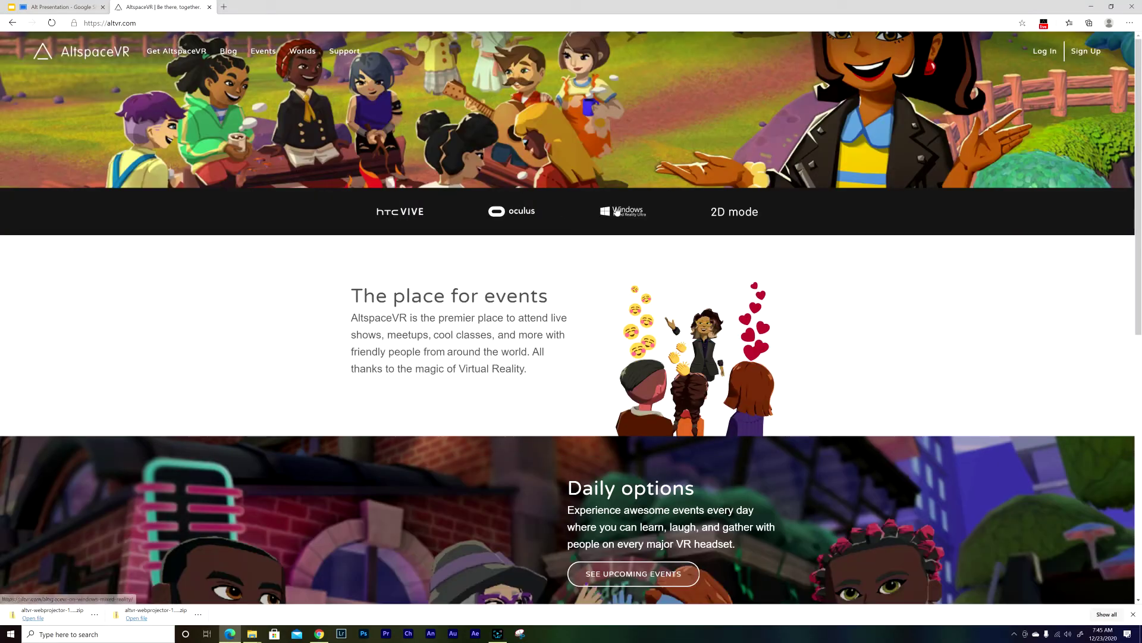
pyautogui.click(1037, 53)
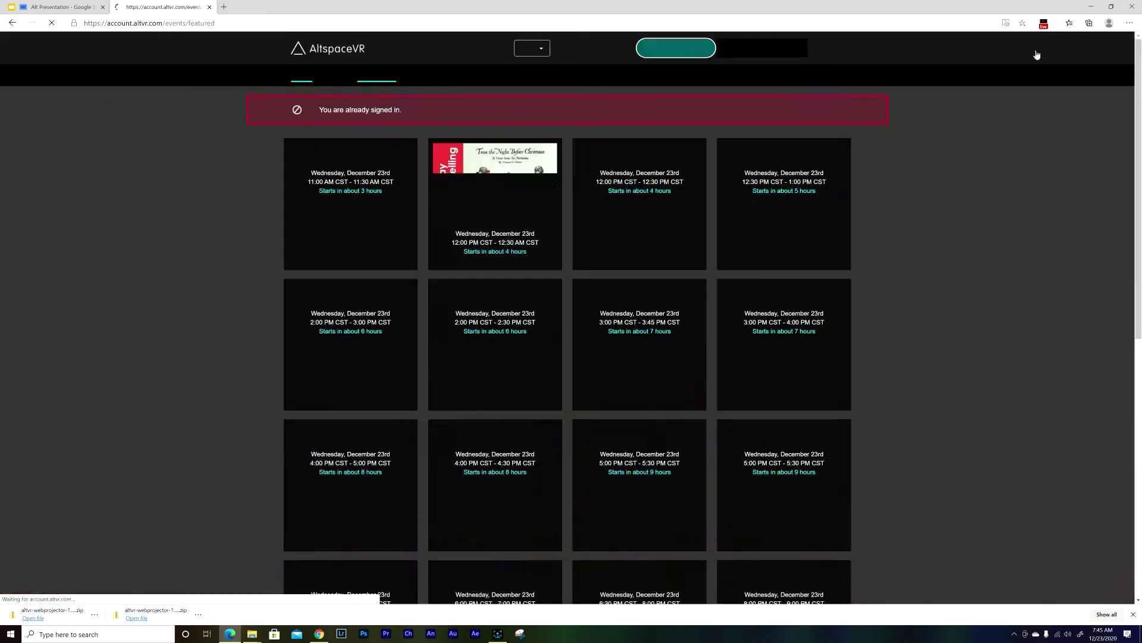
pyautogui.click(537, 48)
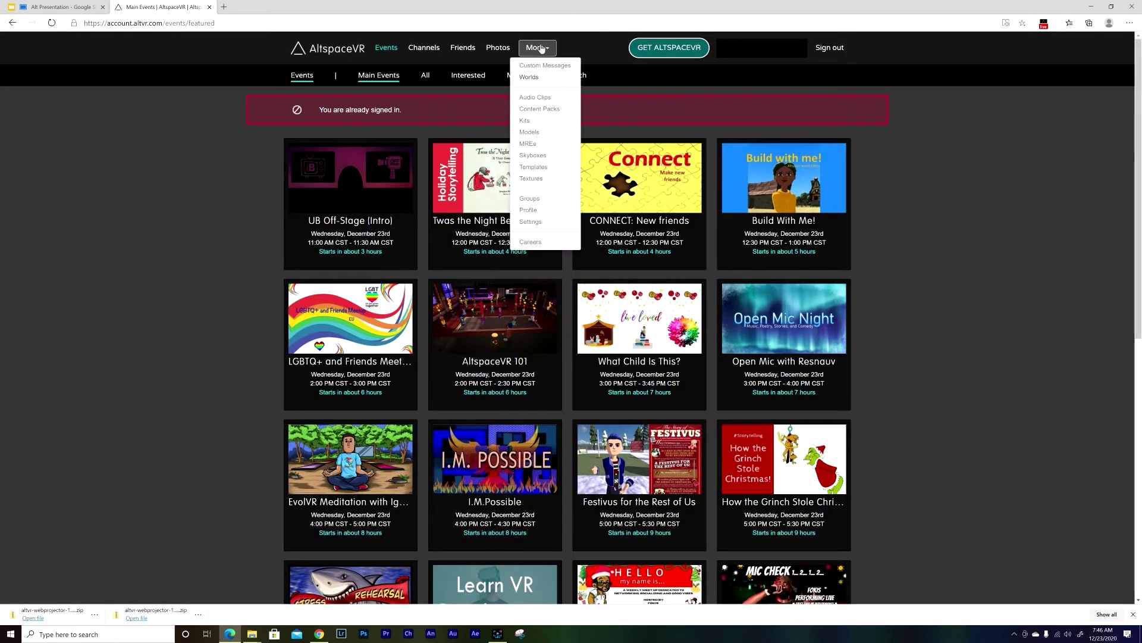
pyautogui.click(529, 77)
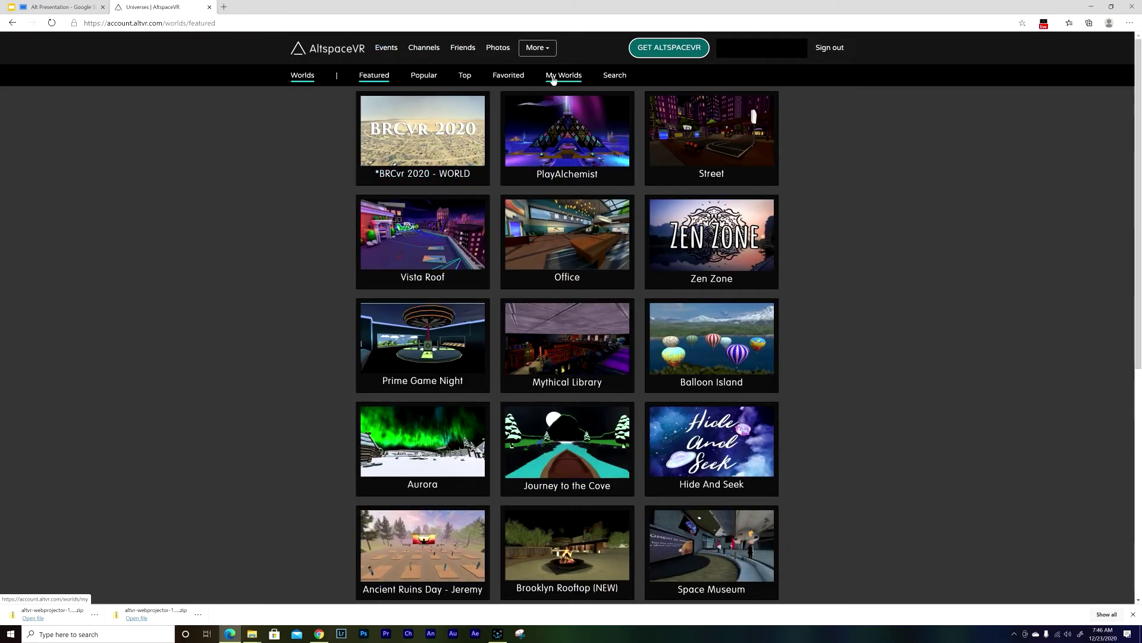
pyautogui.click(567, 77)
# Enter the How to build worlds for Altspace world from Universe 2 - Step 2, accepting its welcome message and walking forward
pyautogui.click(520, 152)
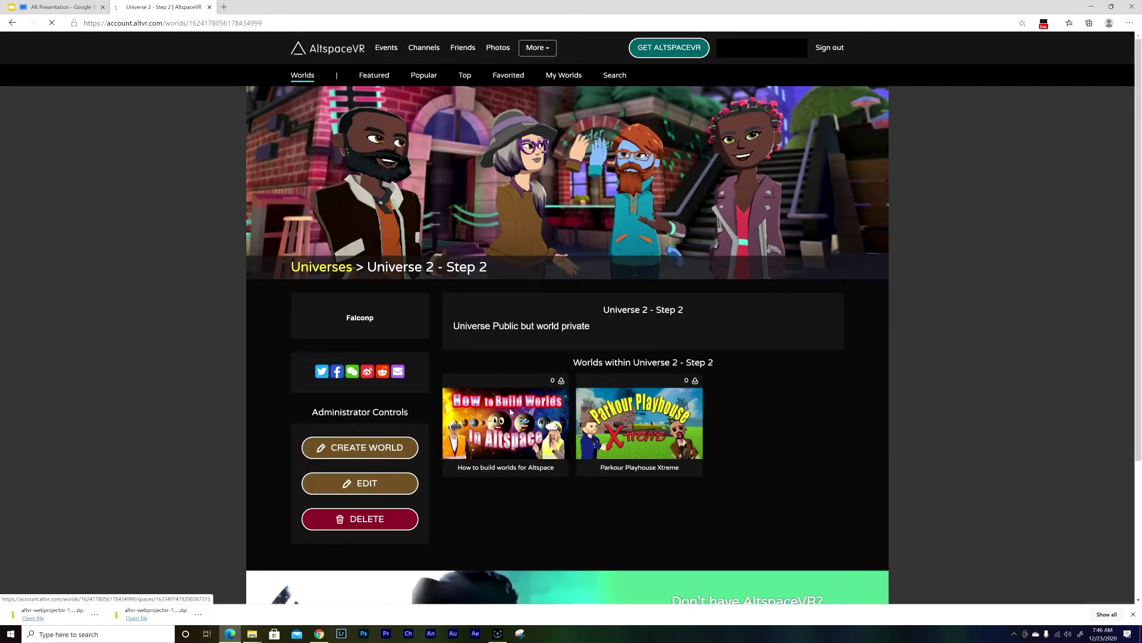
pyautogui.click(510, 412)
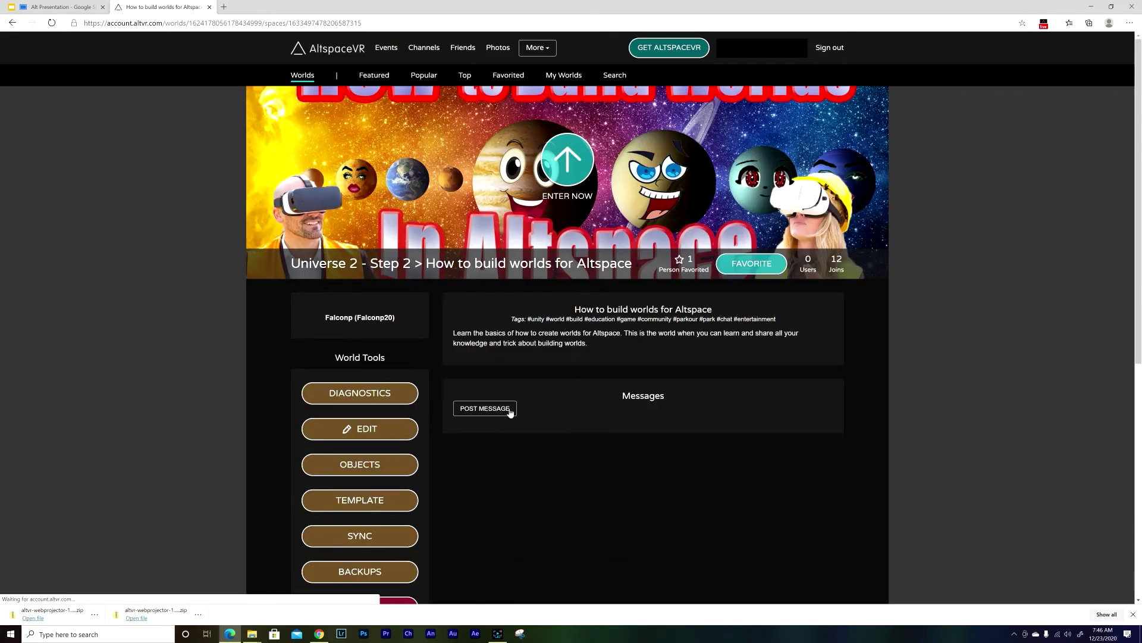
pyautogui.click(580, 178)
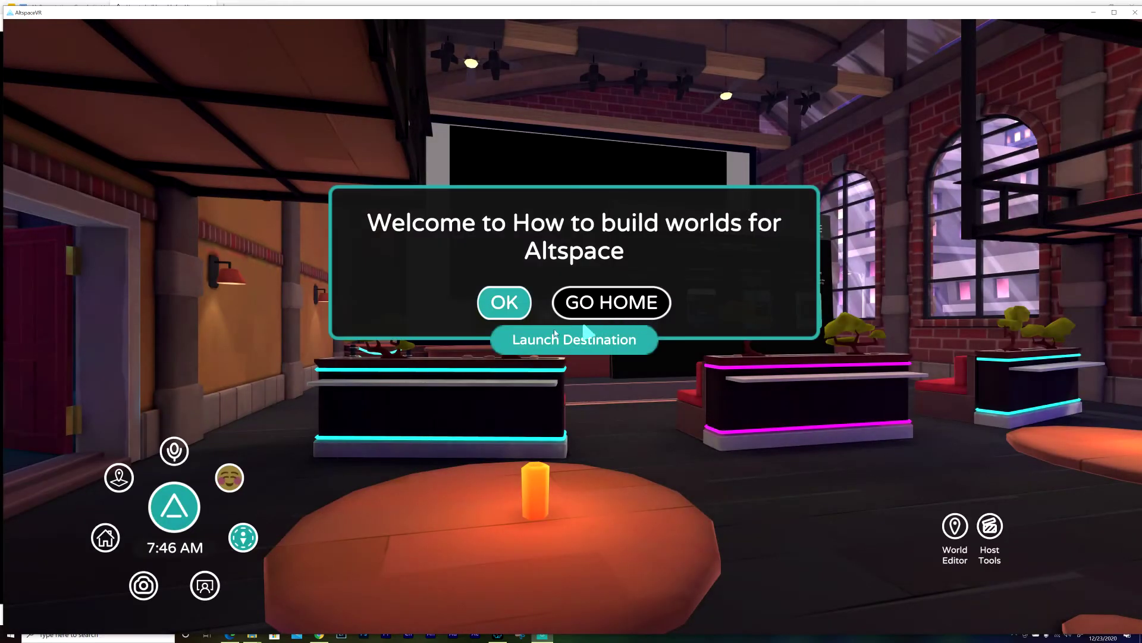
pyautogui.click(513, 314)
pyautogui.press('w')
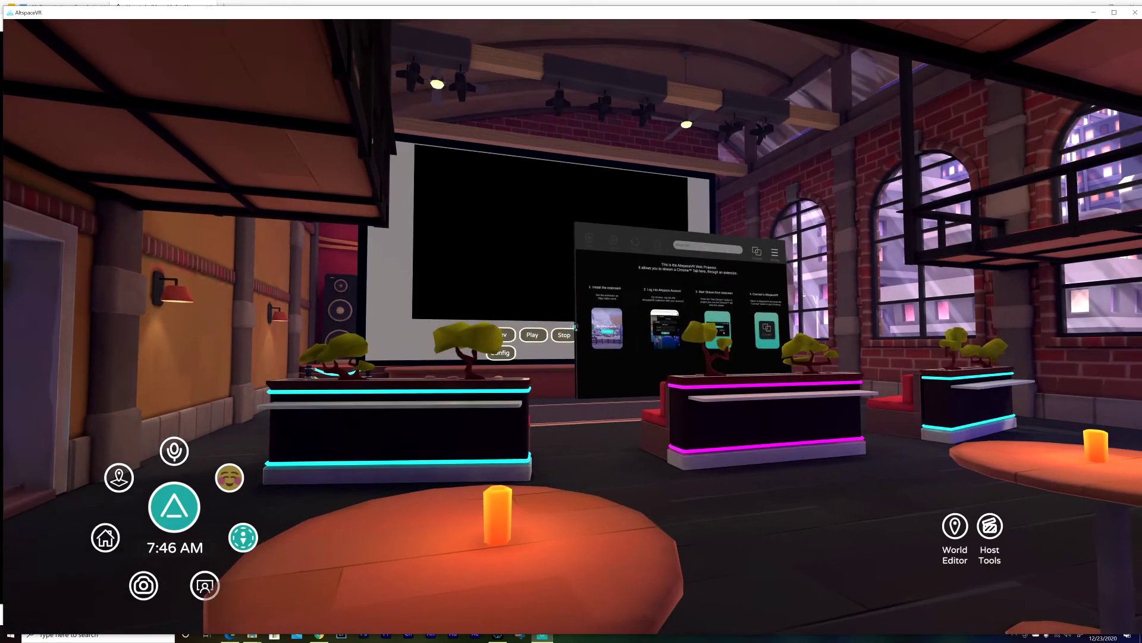
# Approach the existing web projector, turn on the world's edit mode, and delete the WebProjector object in the World Editor
pyautogui.press('w')
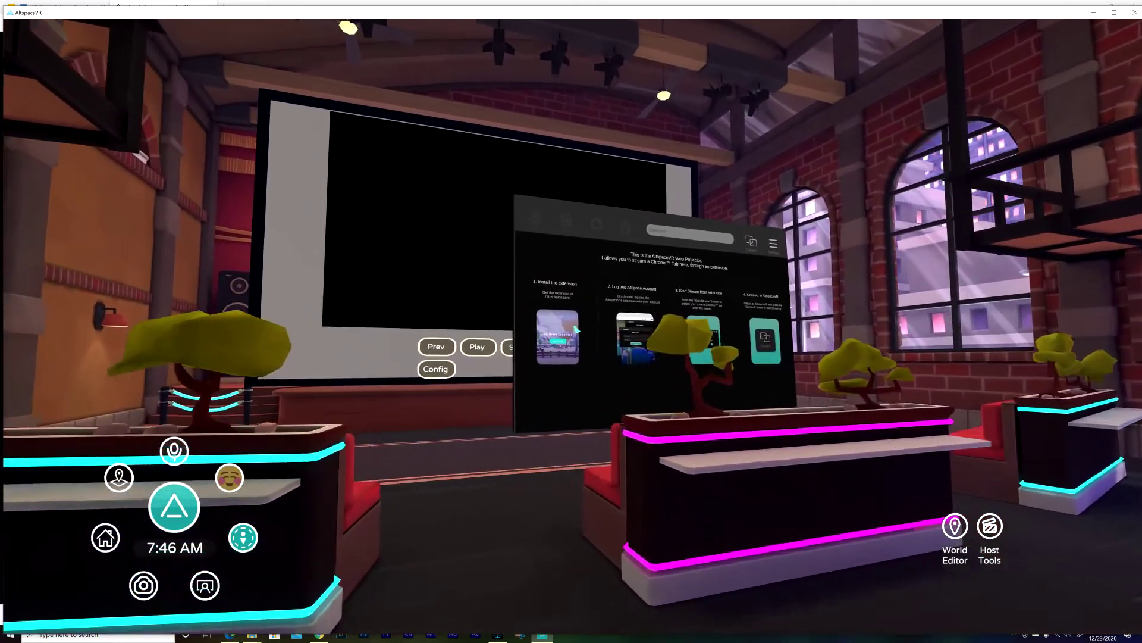
pyautogui.press('w')
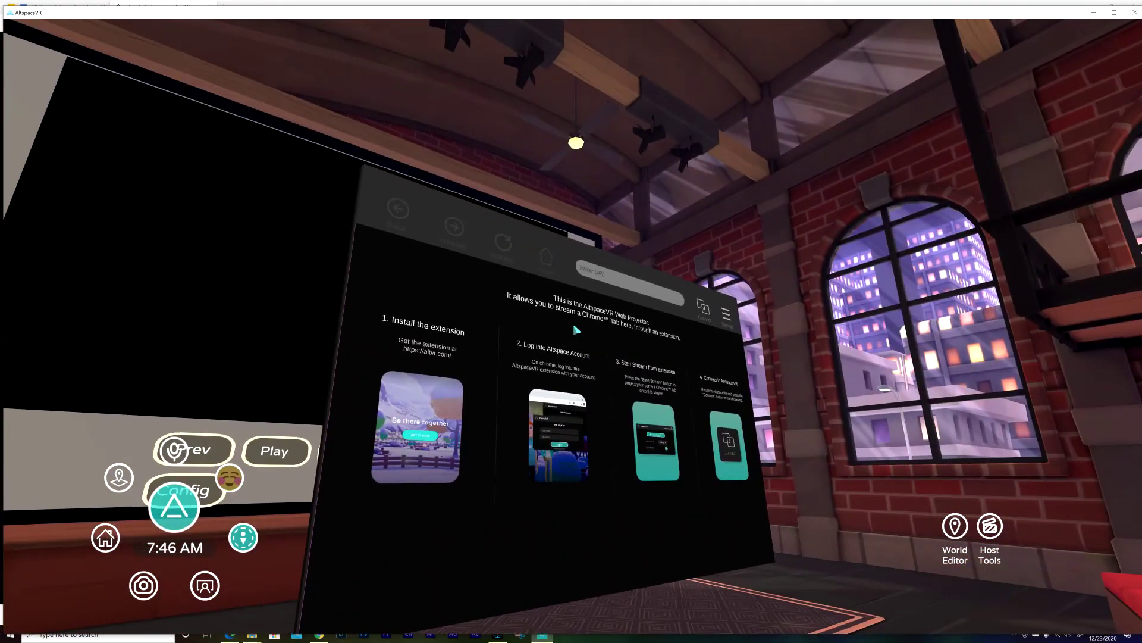
pyautogui.moveTo(576, 329)
pyautogui.mouseDown()
pyautogui.moveTo(685, 334)
pyautogui.moveTo(576, 329)
pyautogui.mouseUp()
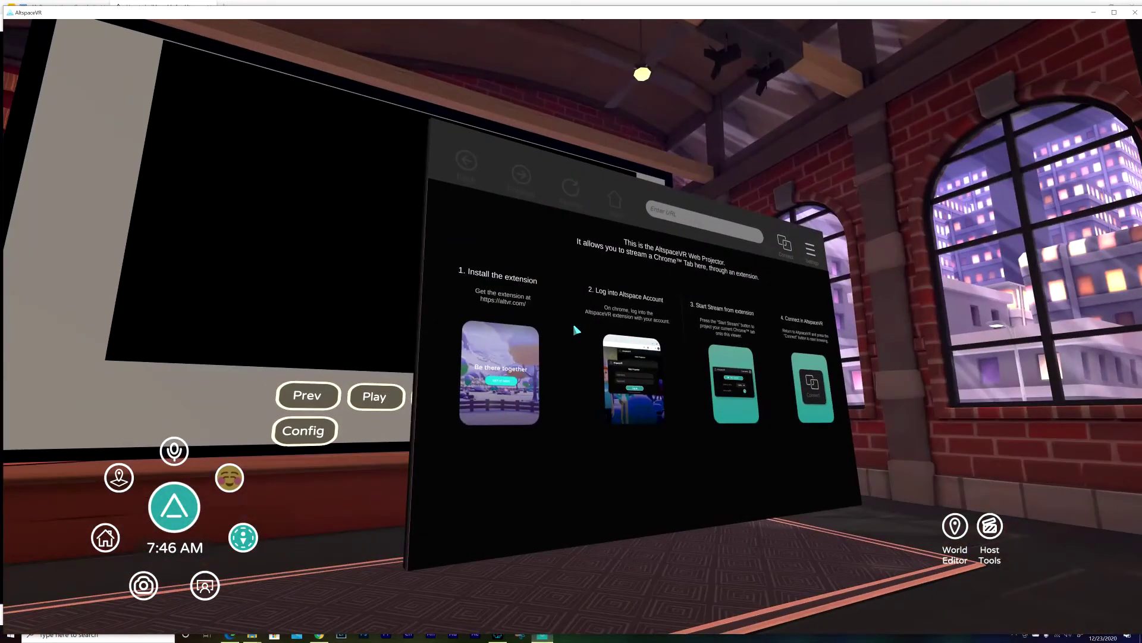
pyautogui.click(955, 525)
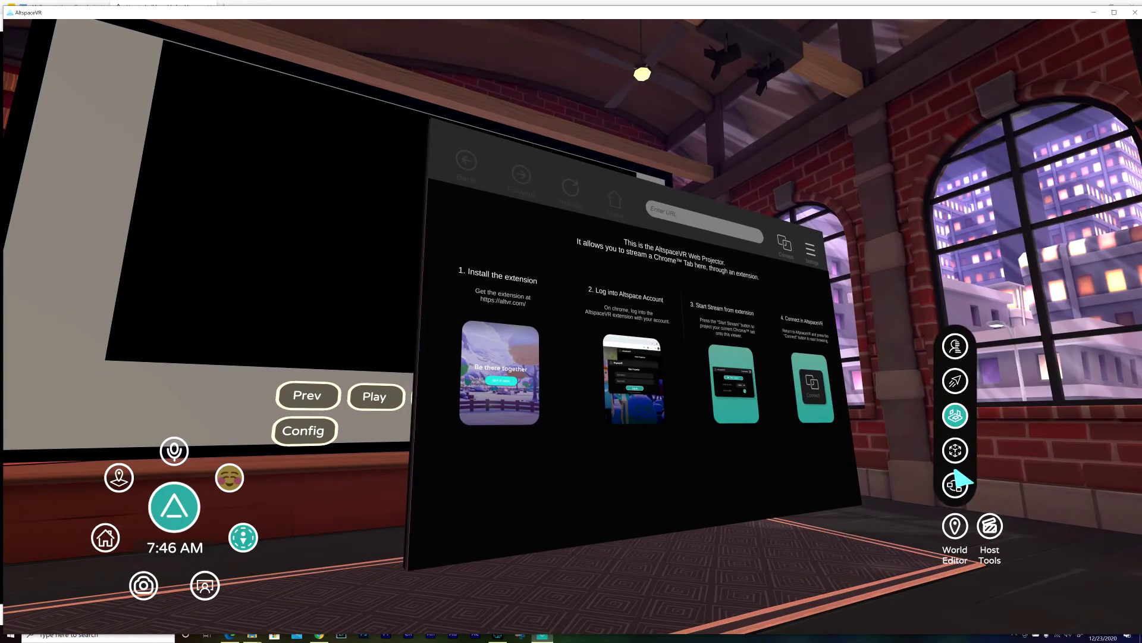
pyautogui.click(955, 450)
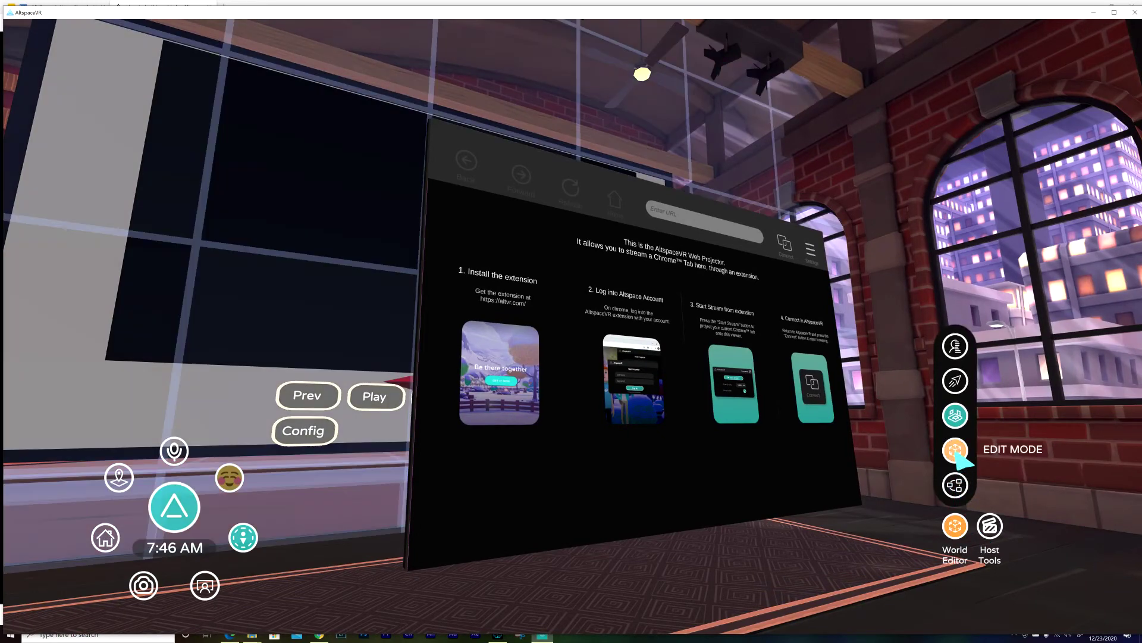
pyautogui.click(655, 311)
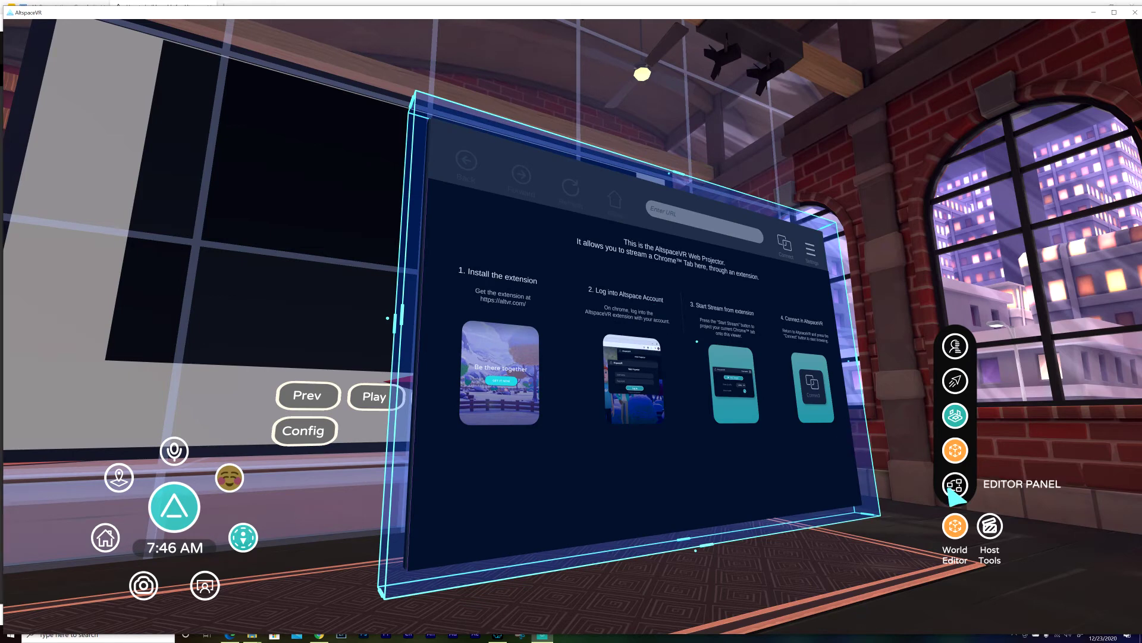
pyautogui.click(955, 415)
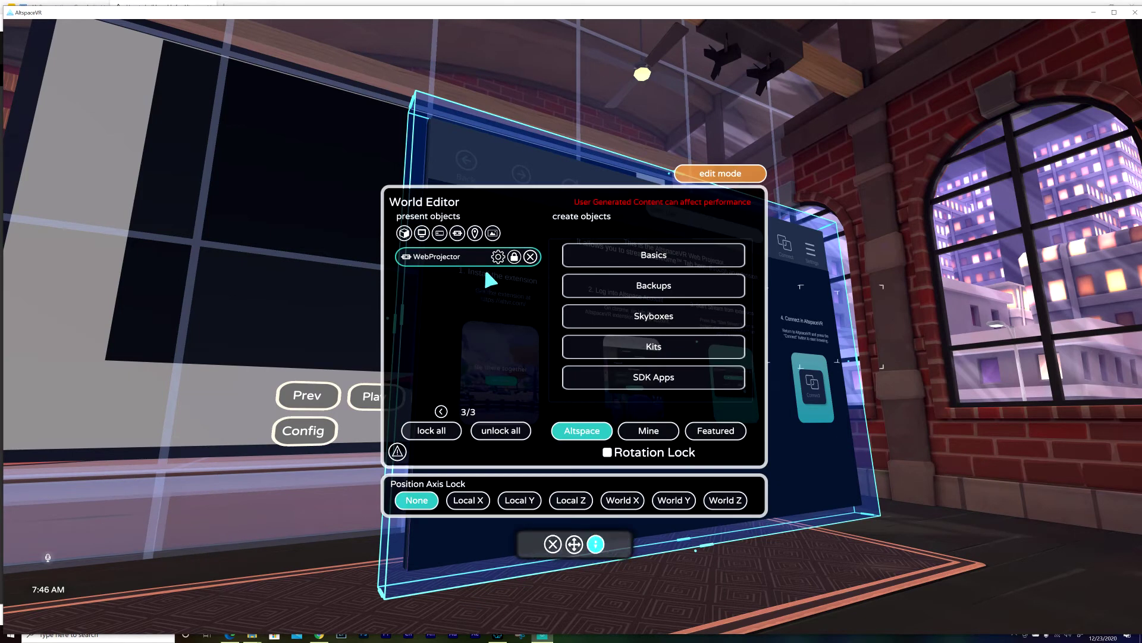
pyautogui.click(530, 257)
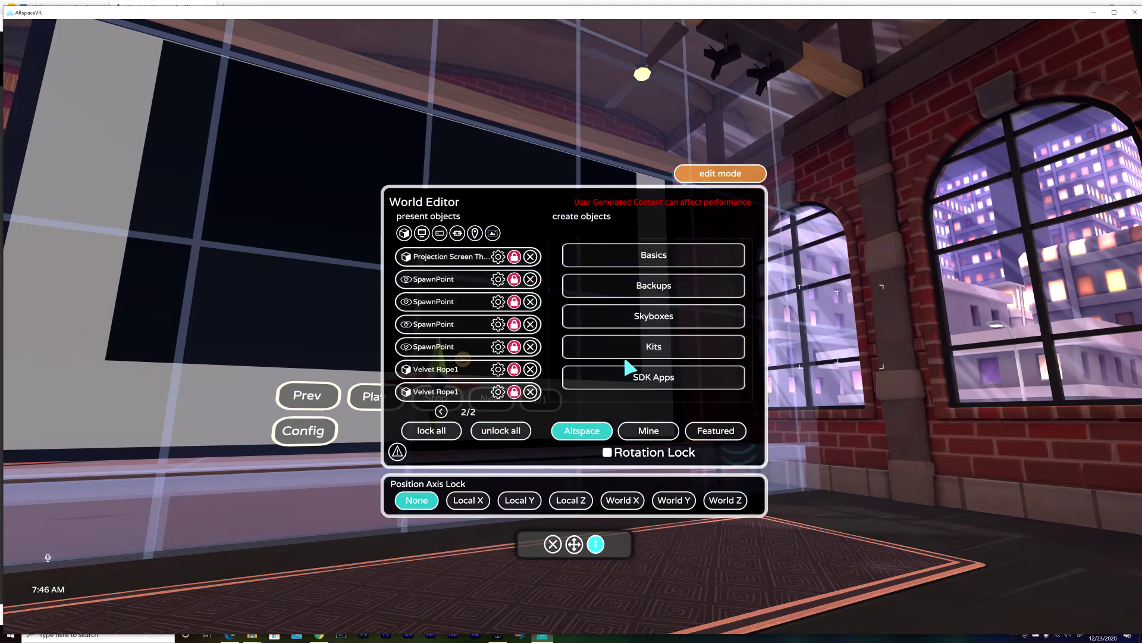
# Add a Web Projector from the Altspace Basics objects while facing the large stage screen, and close the World Editor
pyautogui.press('q')
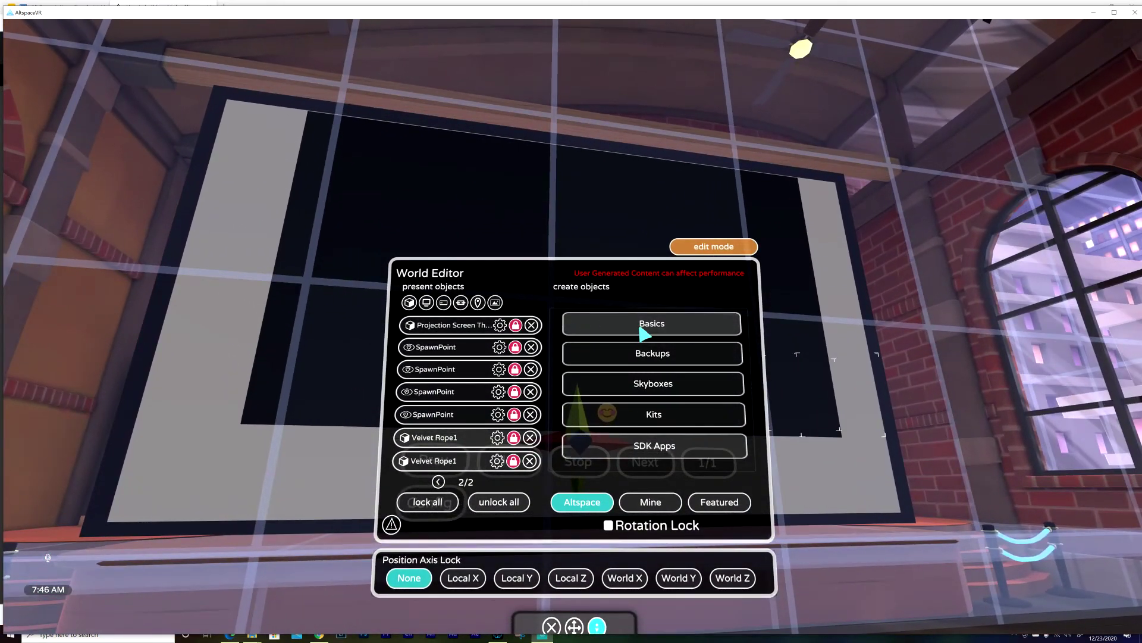
pyautogui.click(645, 333)
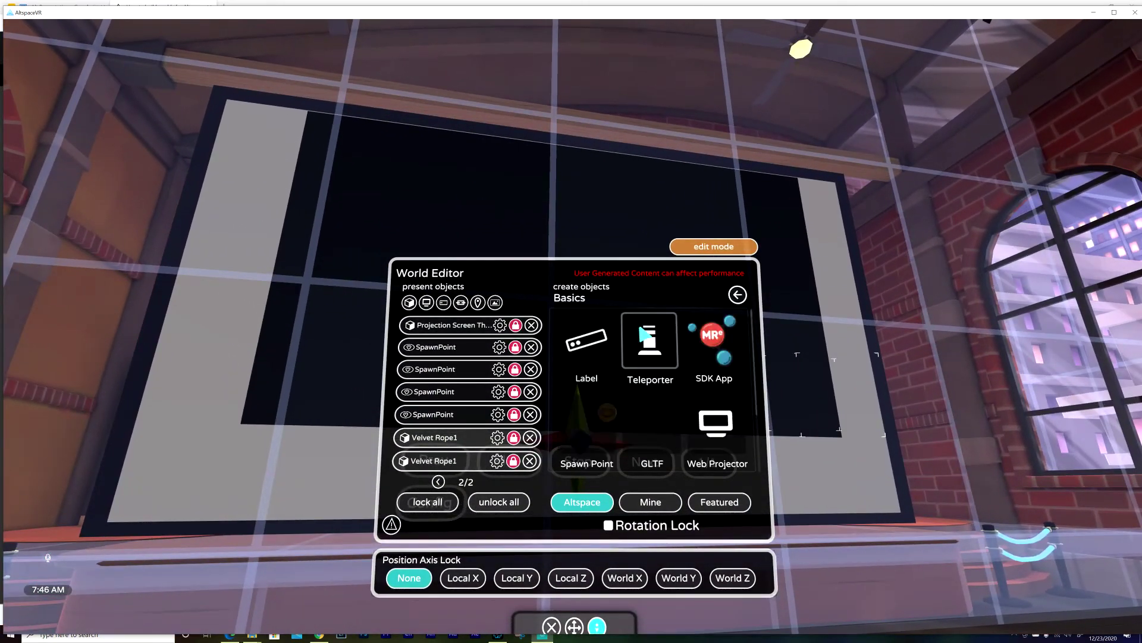
pyautogui.click(716, 431)
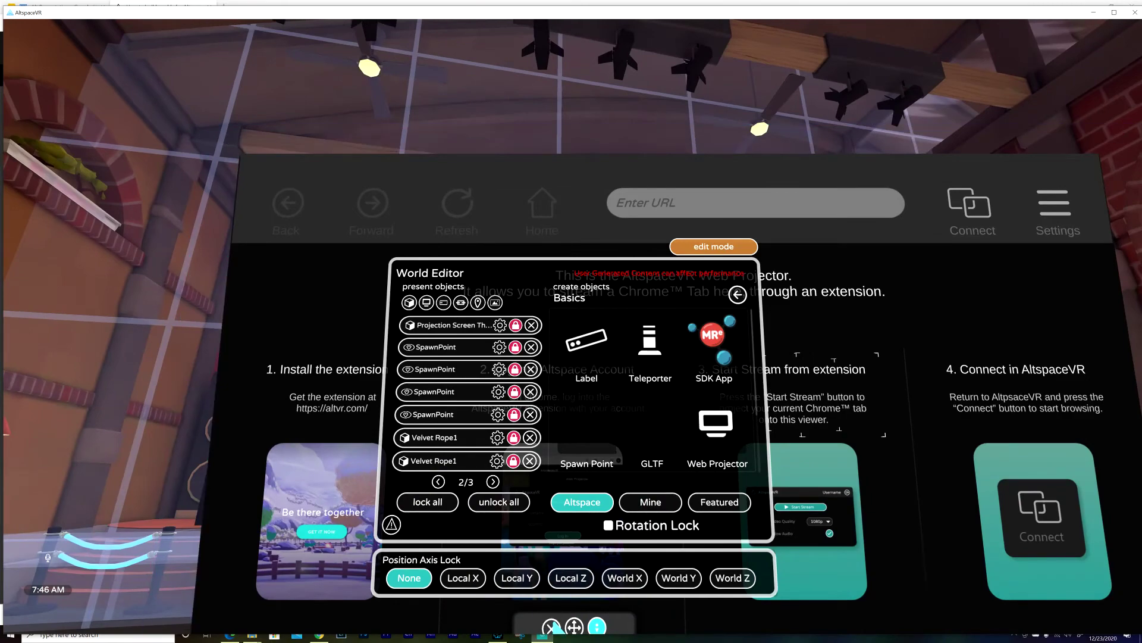
pyautogui.click(551, 625)
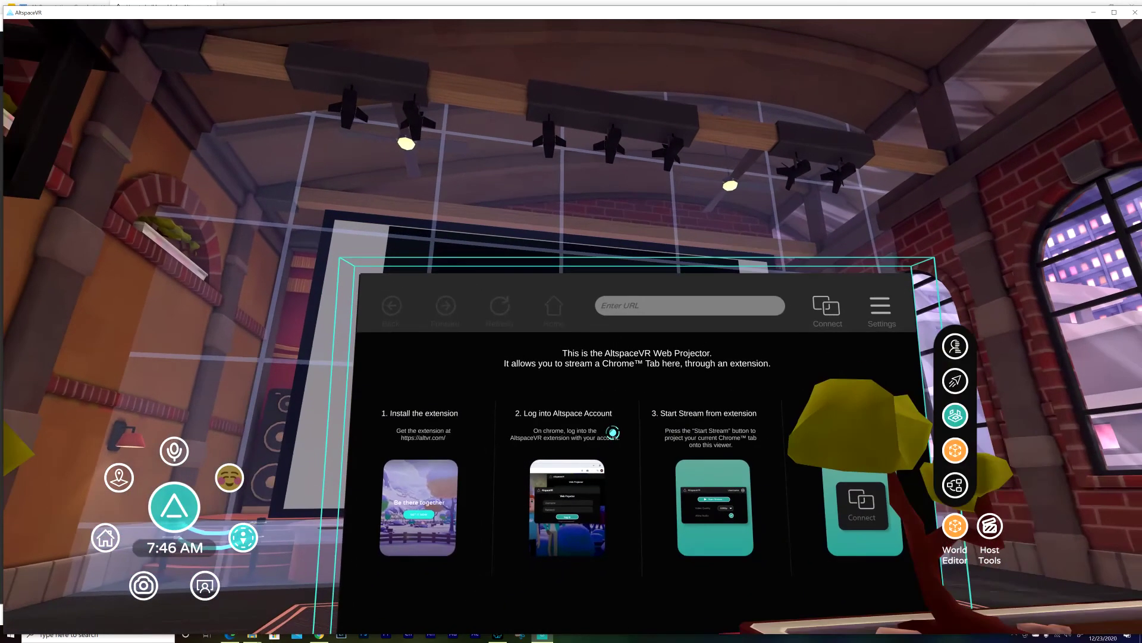
# Position the new web projector in front of the large stage screen and, with edit mode off, connect it to the streamed tab
pyautogui.press('w')
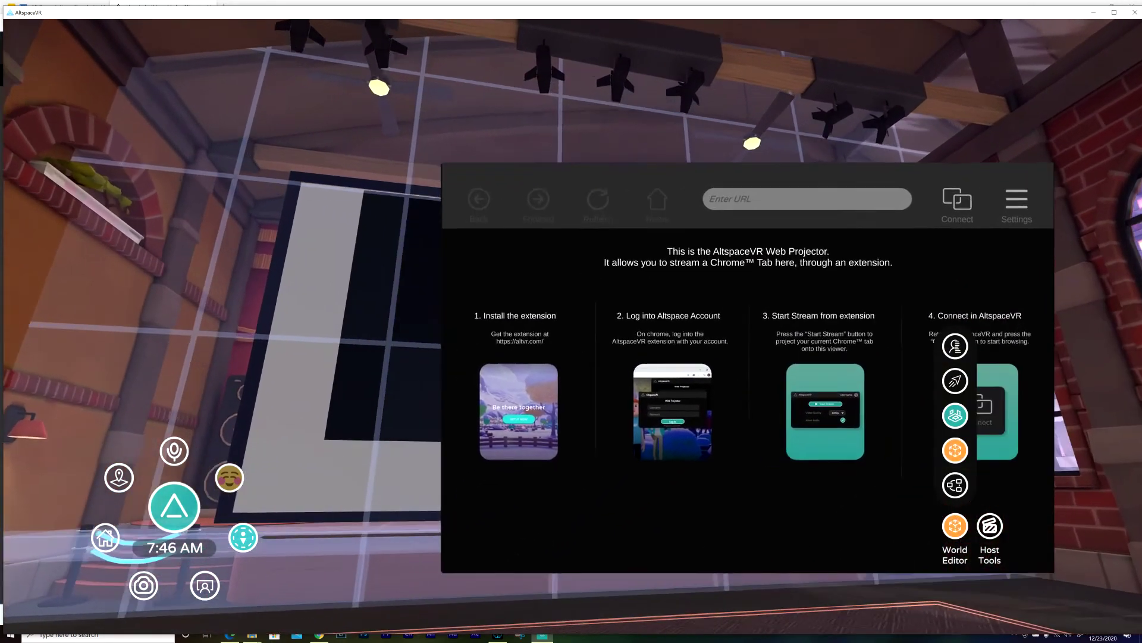
pyautogui.press('s')
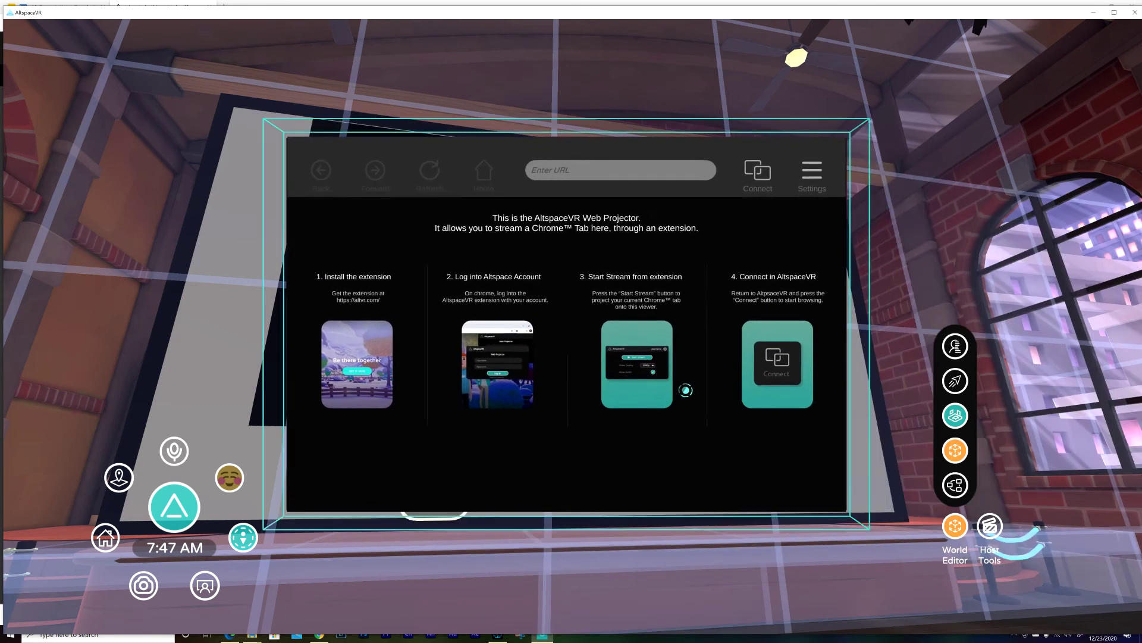
pyautogui.click(955, 451)
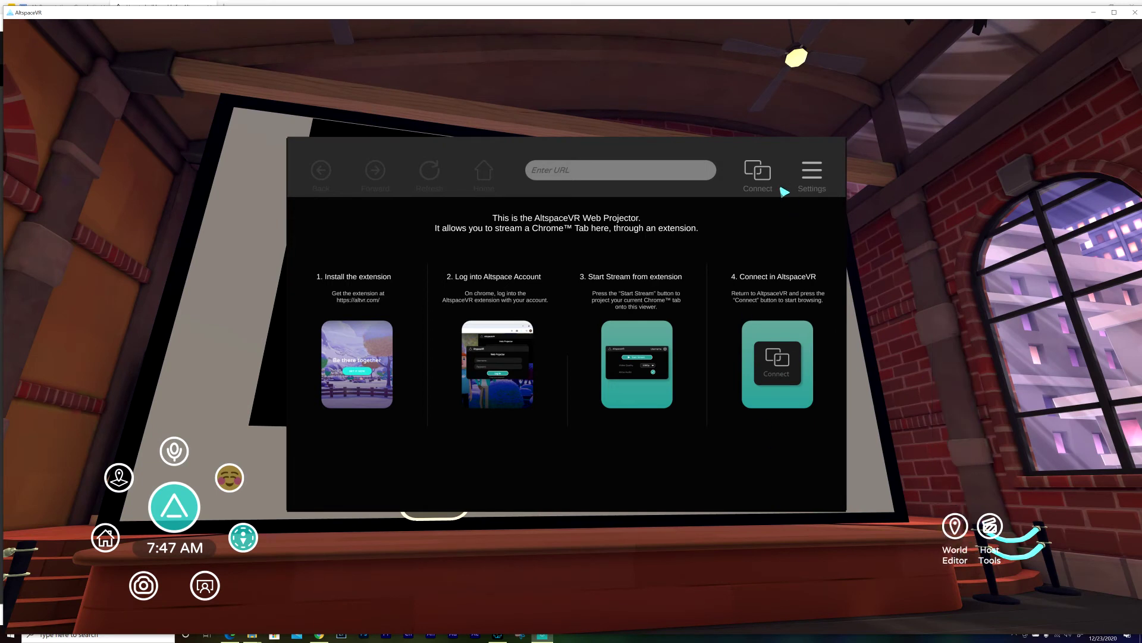
pyautogui.click(759, 176)
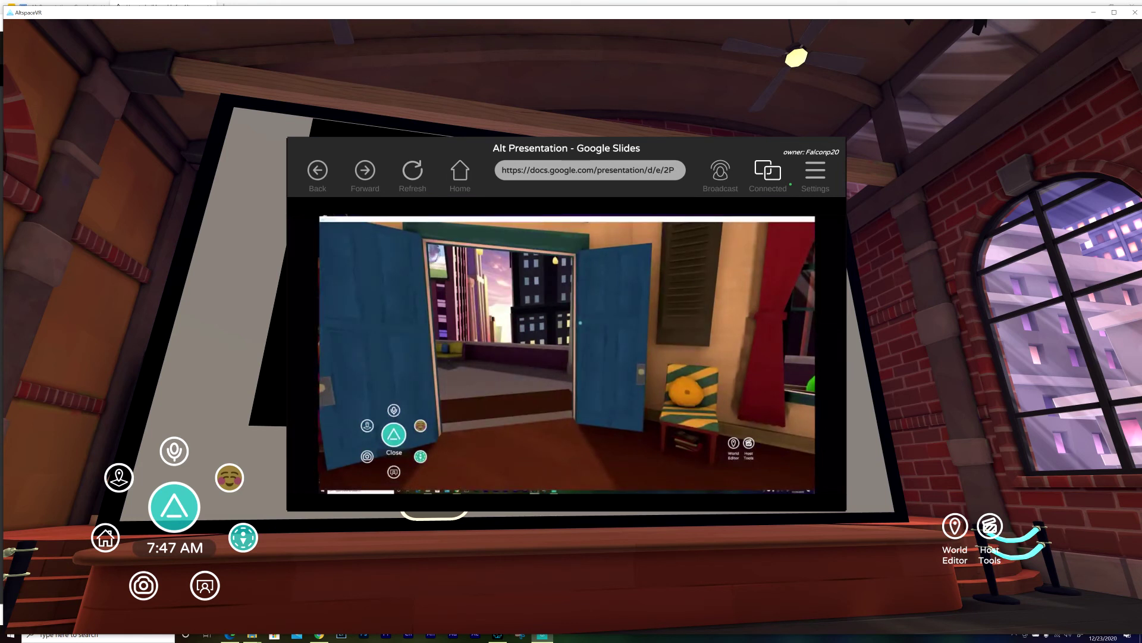
# Switch to the Alt Presentation tab in Edge and place the browser as a smaller window beside the in-world projector
pyautogui.hotkey('alt', 'Tab')
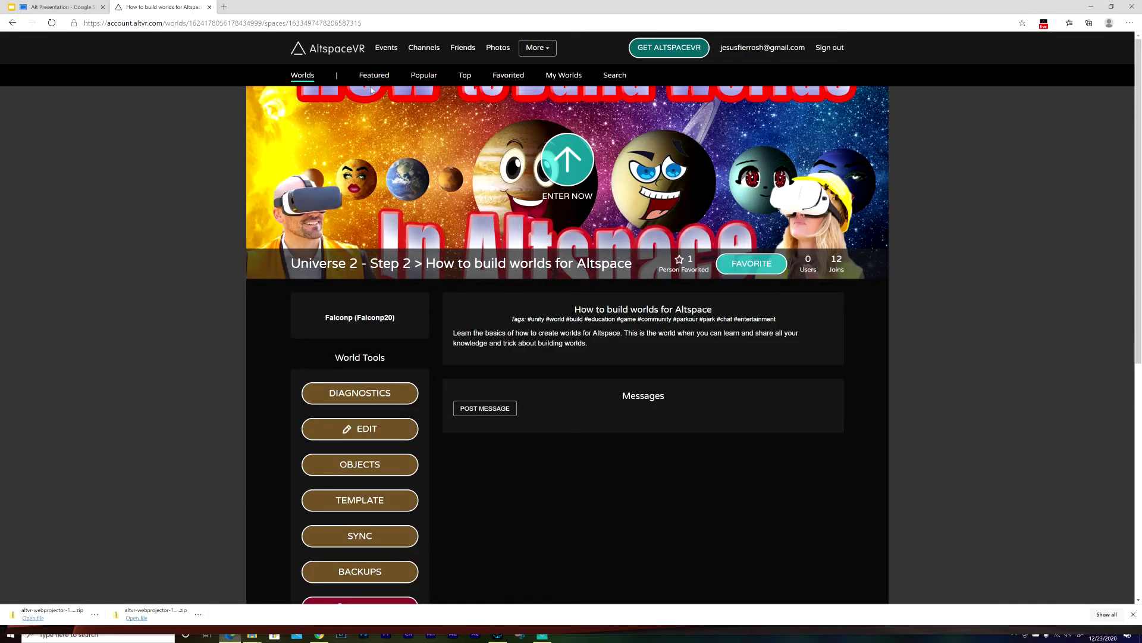
pyautogui.click(72, 10)
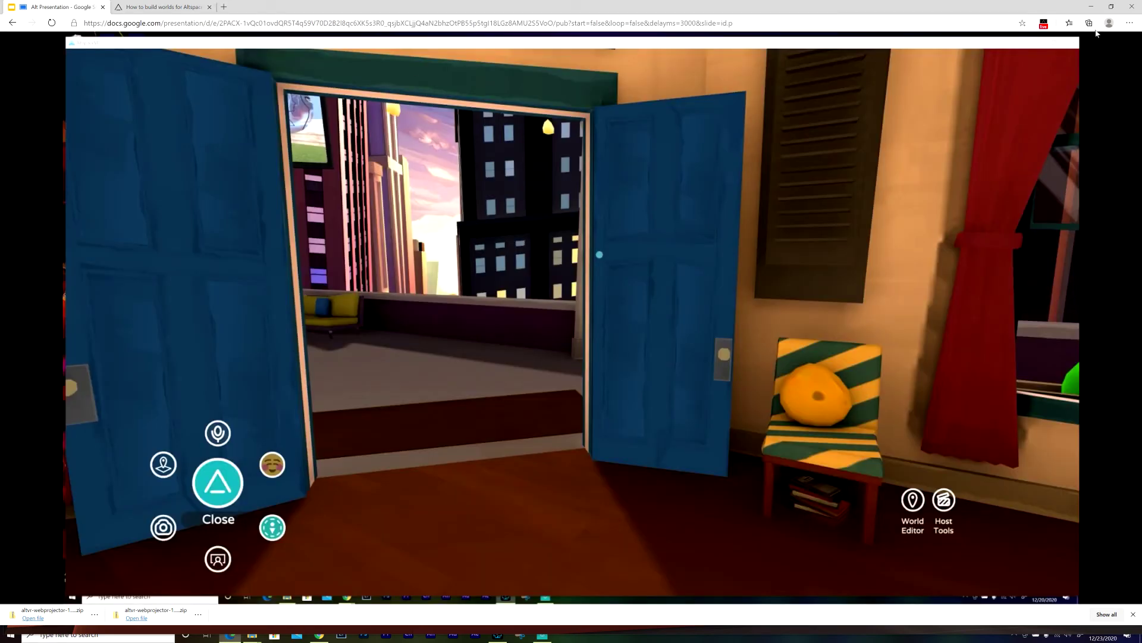
pyautogui.click(1112, 7)
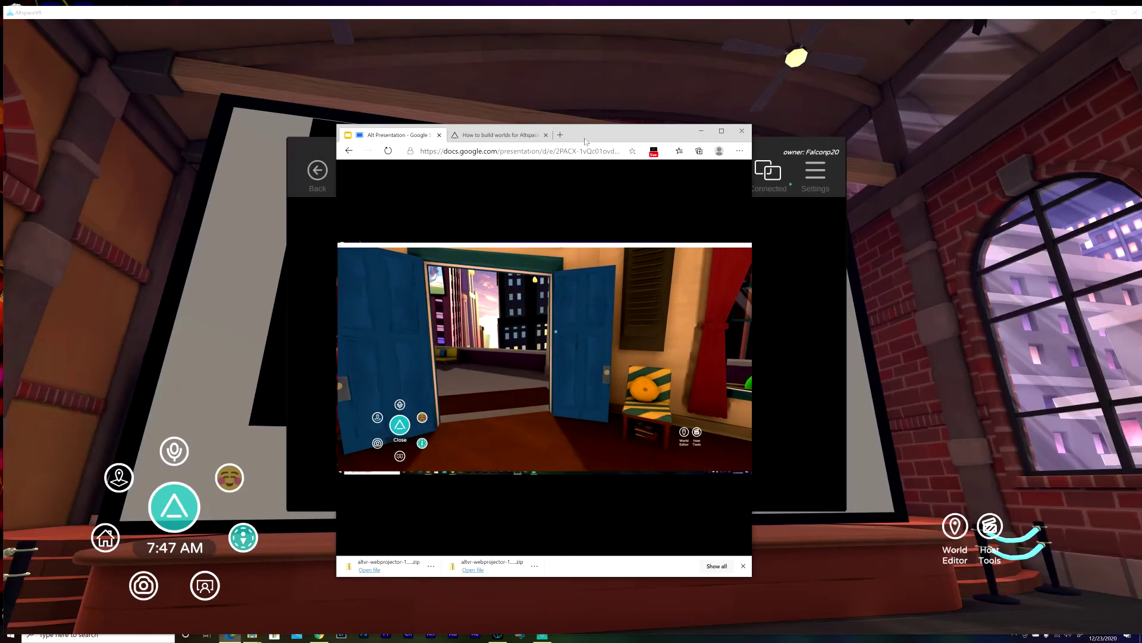
pyautogui.moveTo(585, 141); pyautogui.dragTo(254, 111)
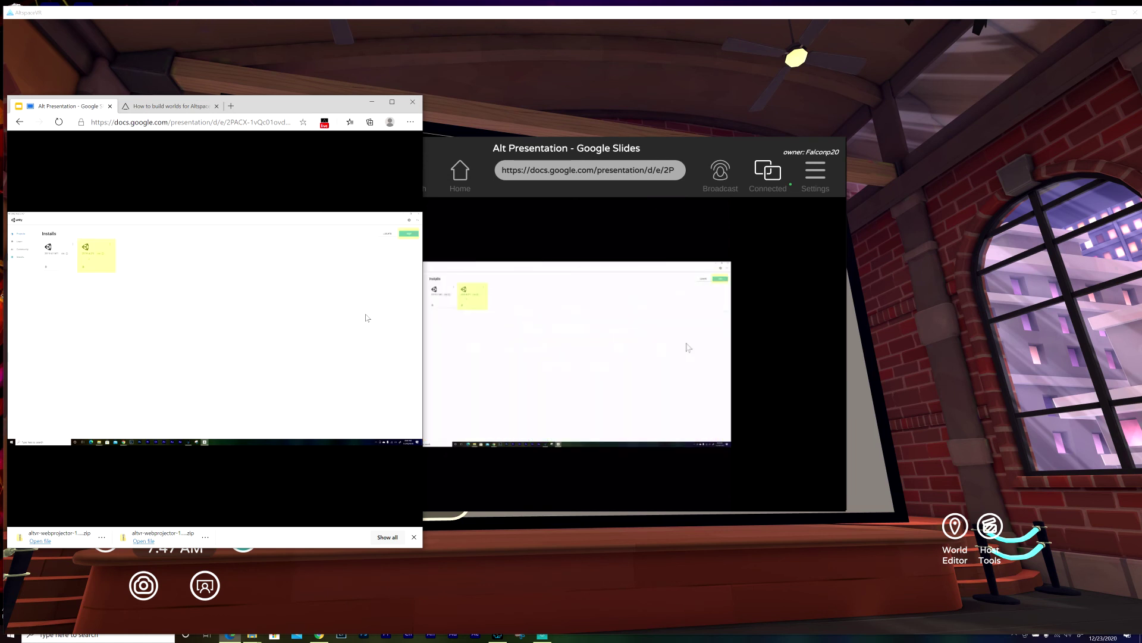
pyautogui.moveTo(282, 109)
pyautogui.mouseDown()
pyautogui.moveTo(408, 114)
pyautogui.moveTo(266, 108)
pyautogui.moveTo(330, 116)
pyautogui.moveTo(291, 112)
pyautogui.mouseUp()
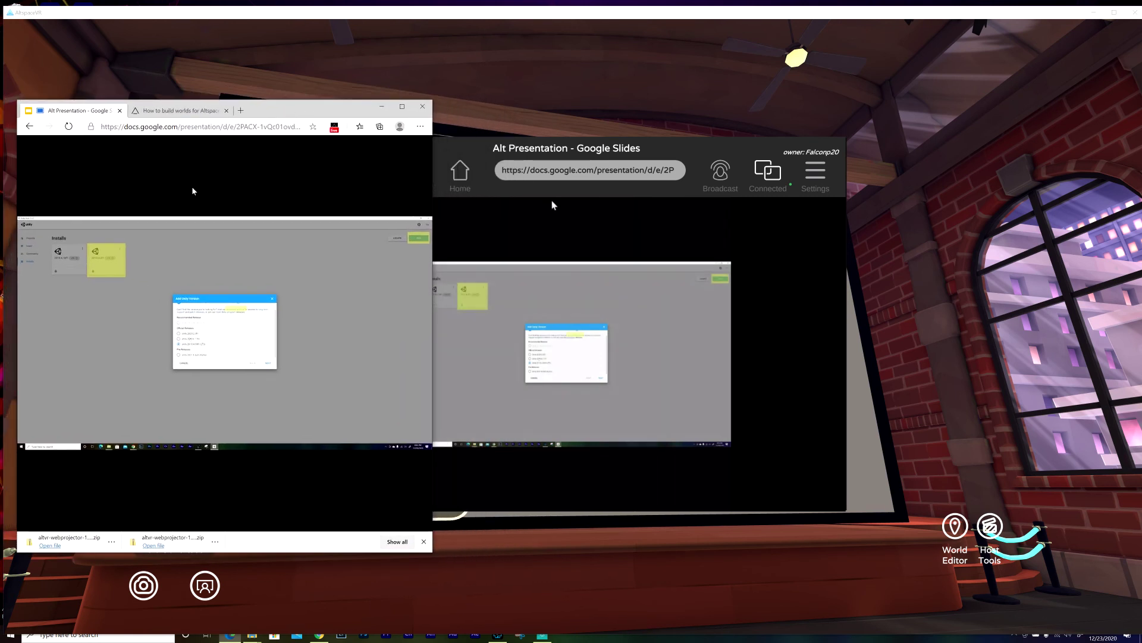